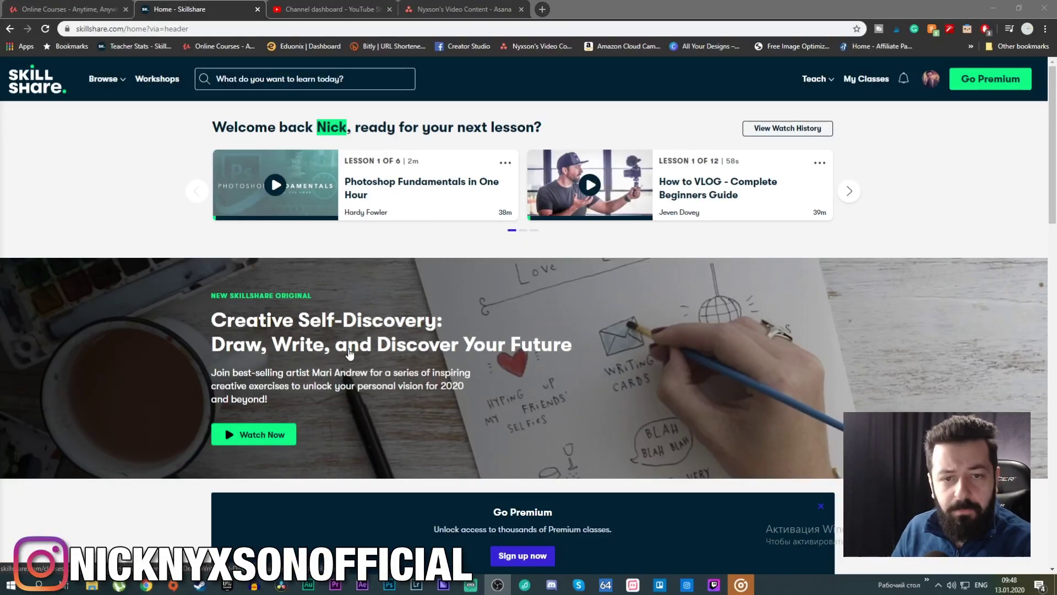
Look over the classes listed on the teacher's own profile and return to the Skillshare home page.
left_click(330, 128)
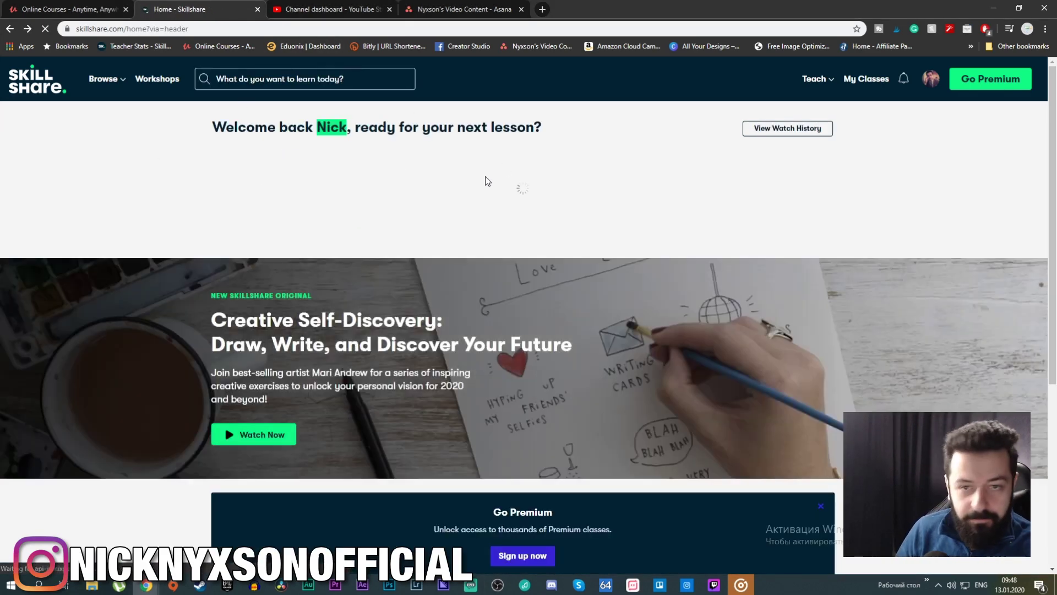
left_click(332, 127)
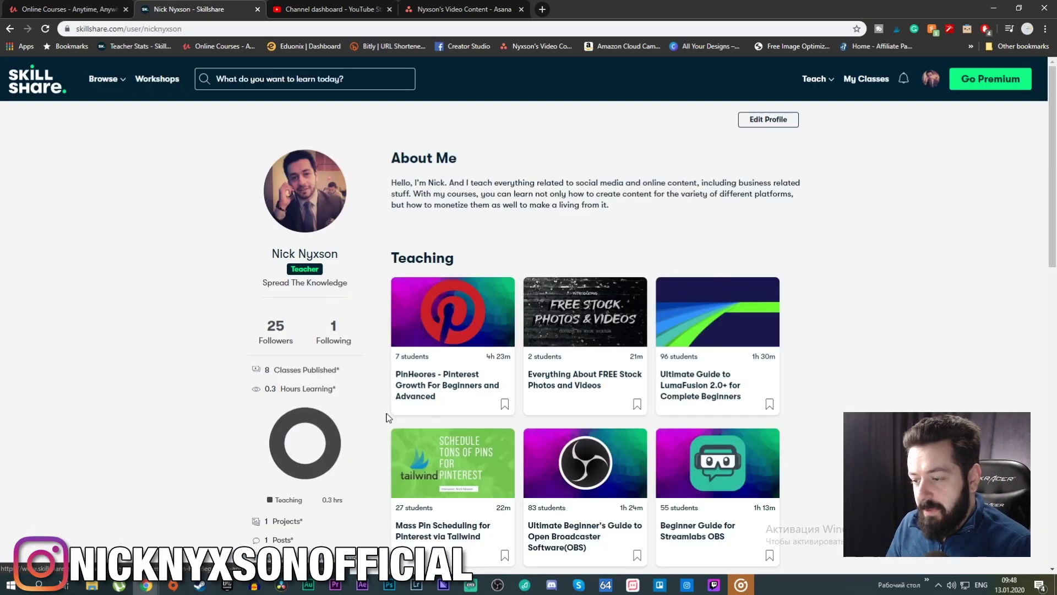
scroll(513, 208, "down", 5)
scroll(570, 431, "up", 5)
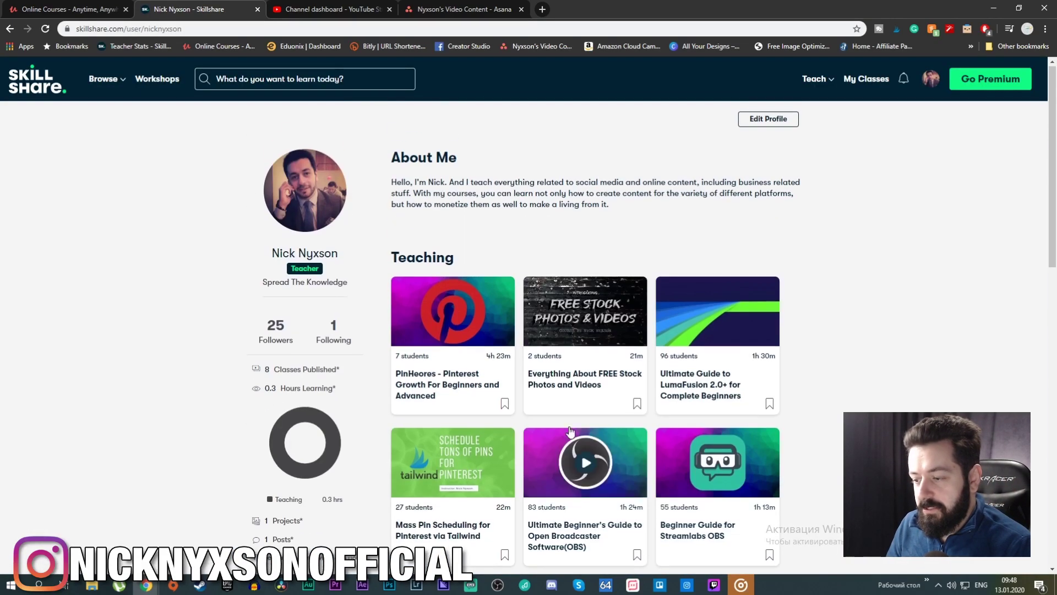
left_click(18, 87)
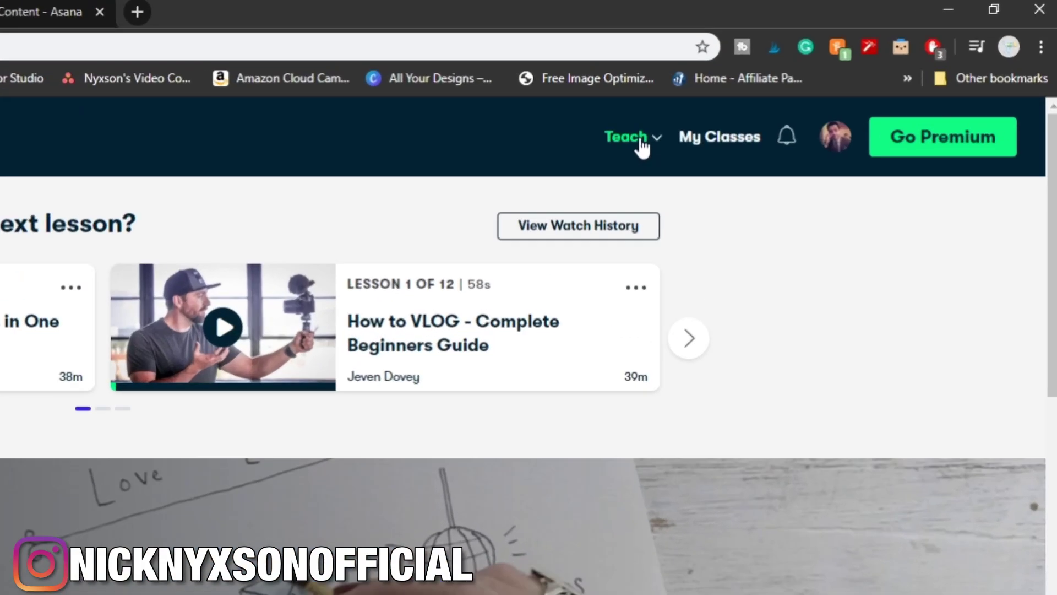
Go to the Create a Class page for teachers and start a new class draft from its closing section.
left_click(823, 81)
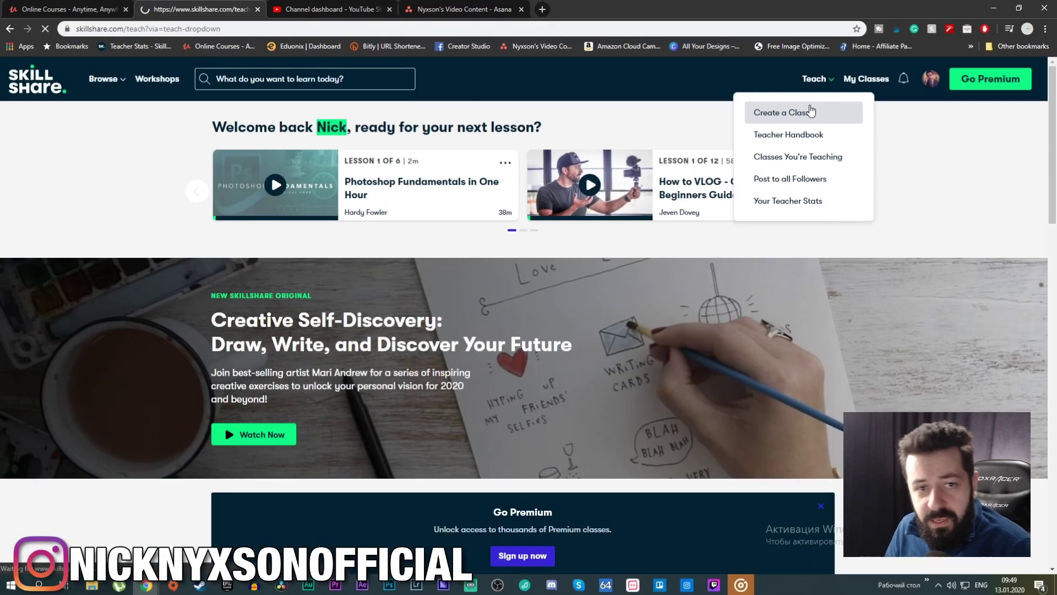
left_click(621, 196)
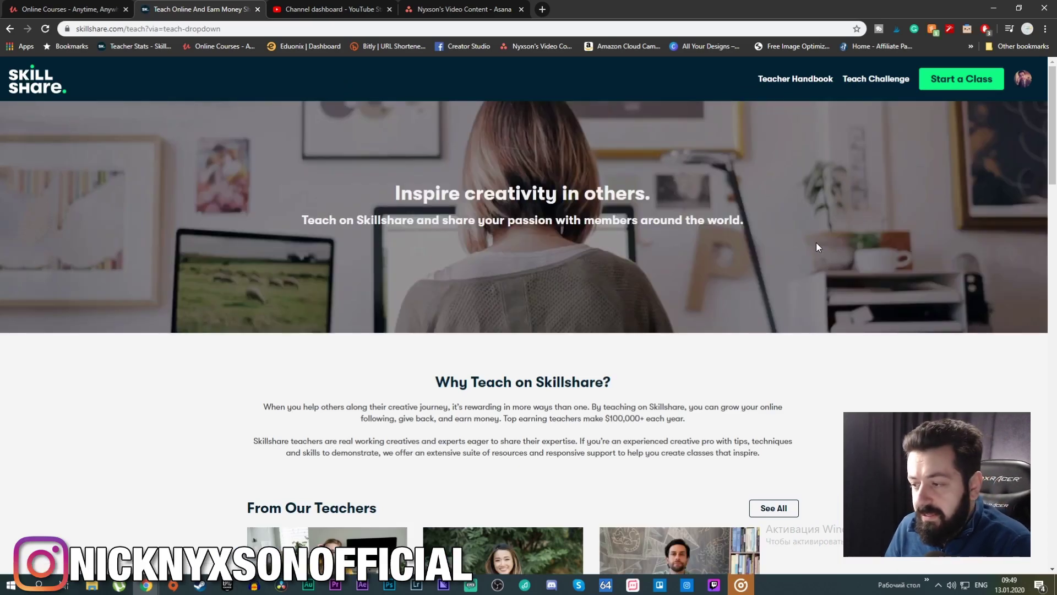
scroll(816, 243, "down", 3)
scroll(816, 244, "down", 15)
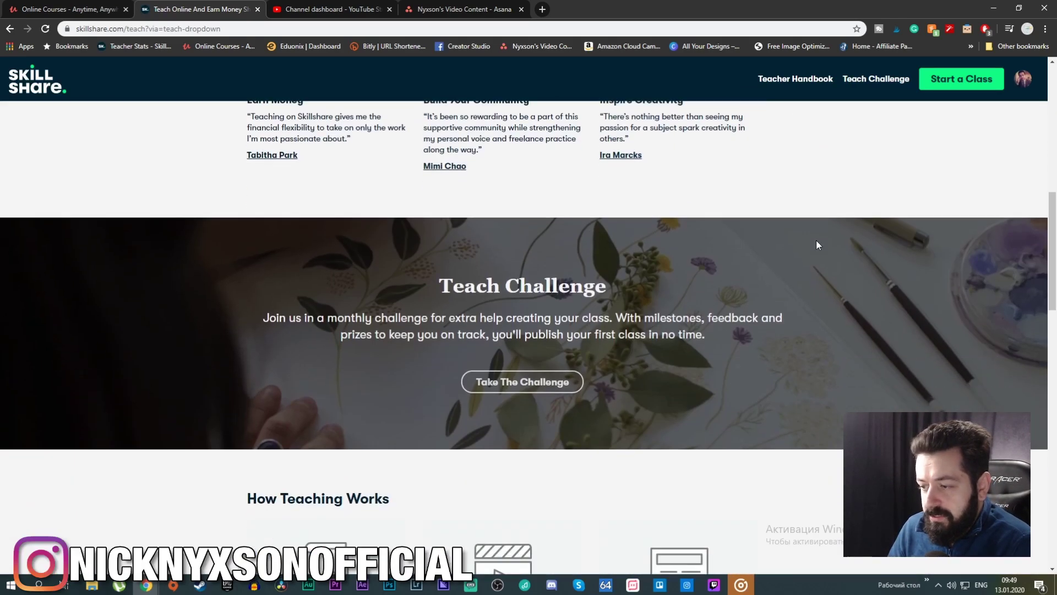
scroll(805, 248, "down", 15)
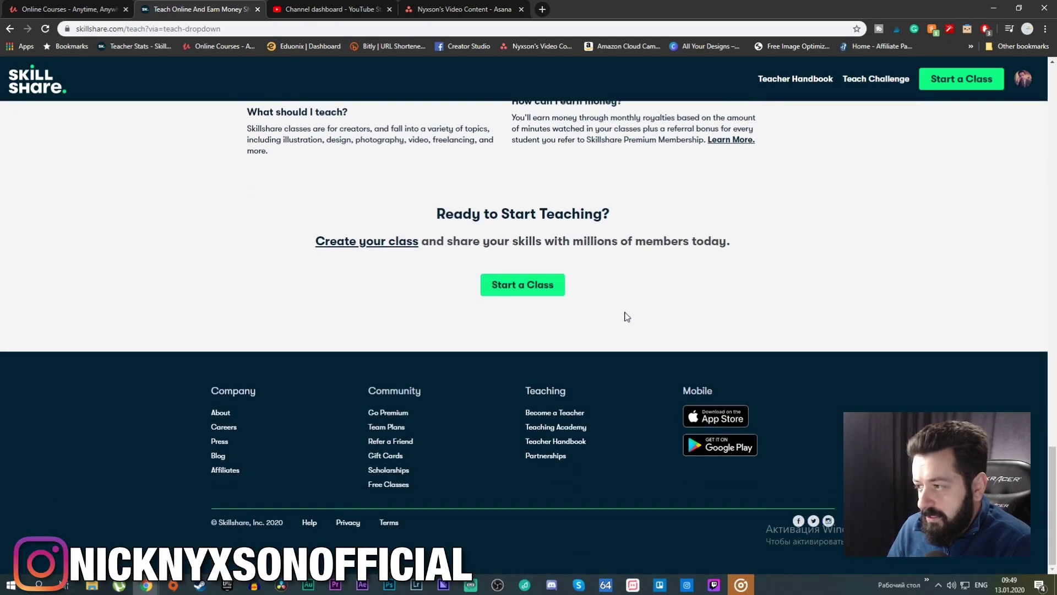
left_click(545, 292)
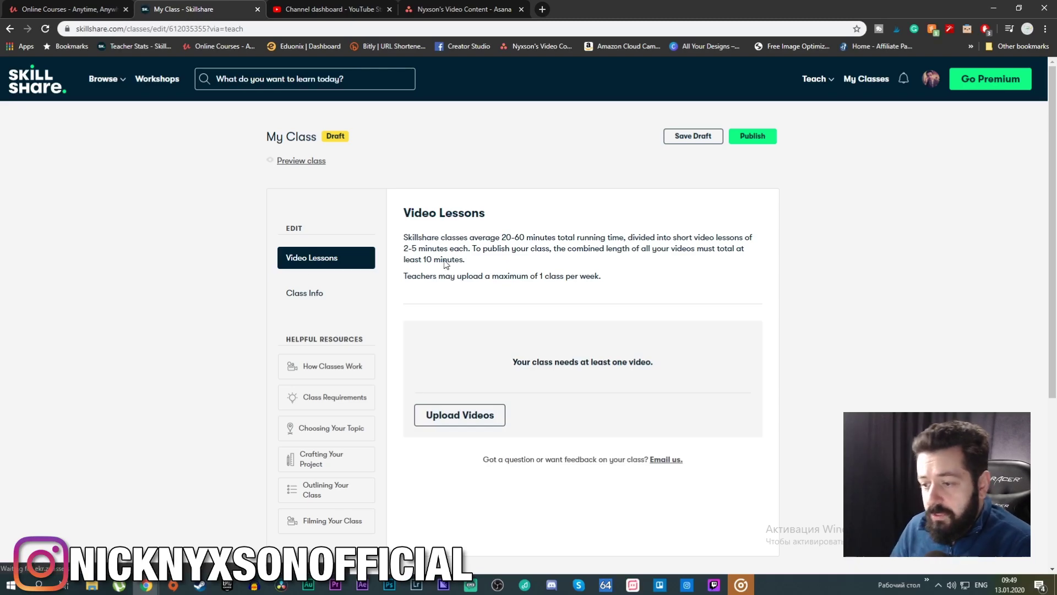
Review the draft's Class Info form and the Video Lessons requirements, highlighting the note on the weekly class upload limit.
scroll(484, 323, "down", 3)
scroll(484, 323, "up", 3)
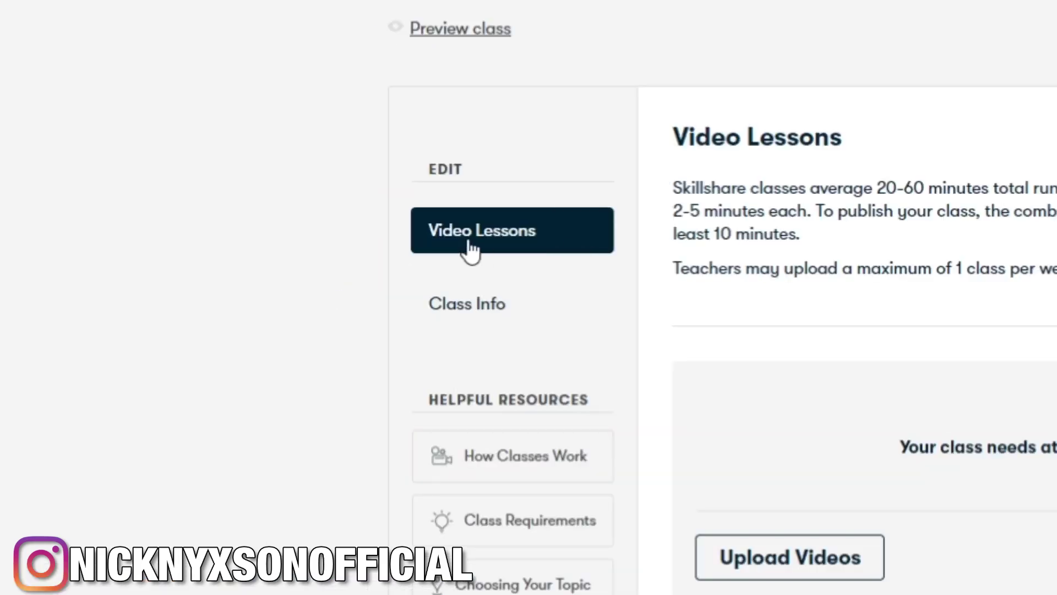
left_click(315, 298)
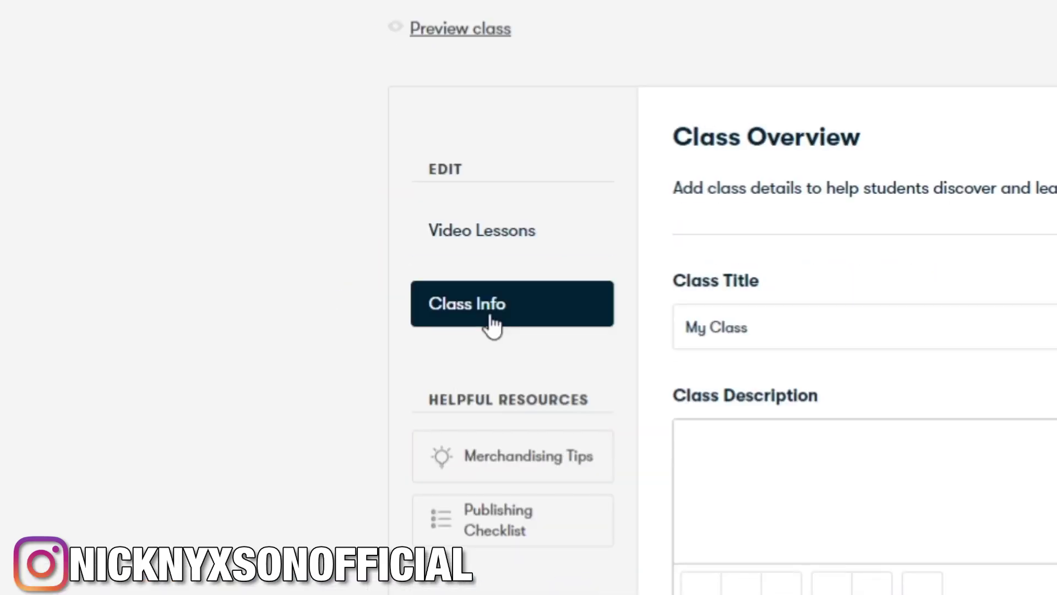
scroll(844, 431, "down", 7)
scroll(850, 447, "up", 8)
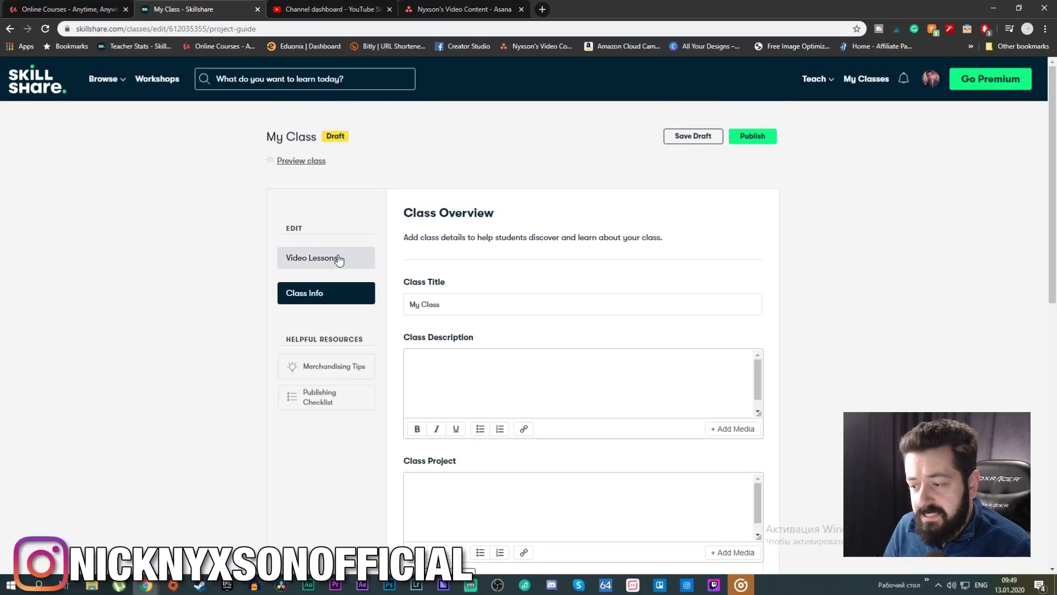
left_click(339, 260)
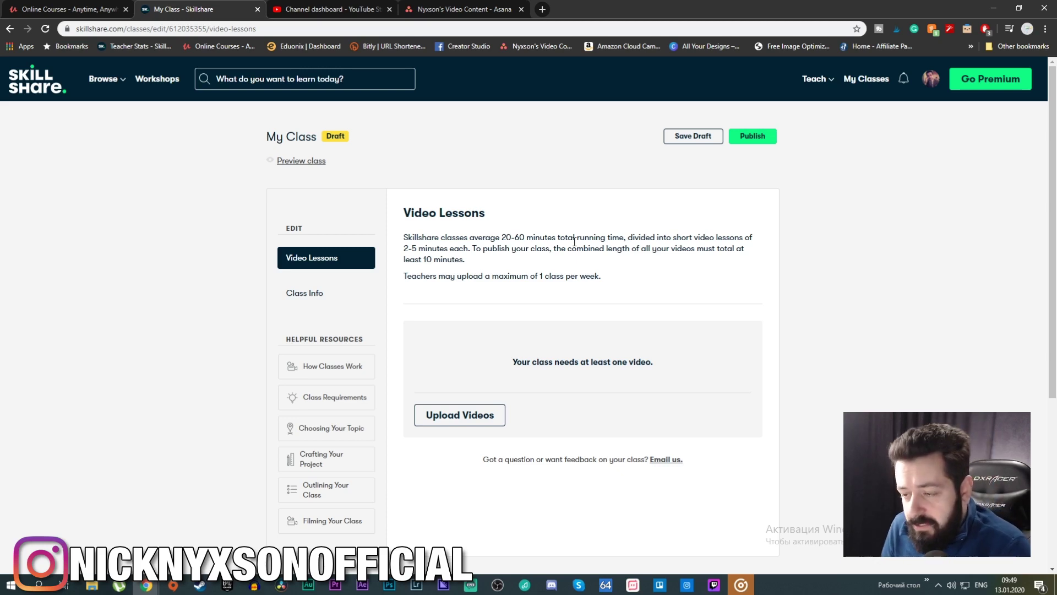
scroll(575, 248, "down", 2)
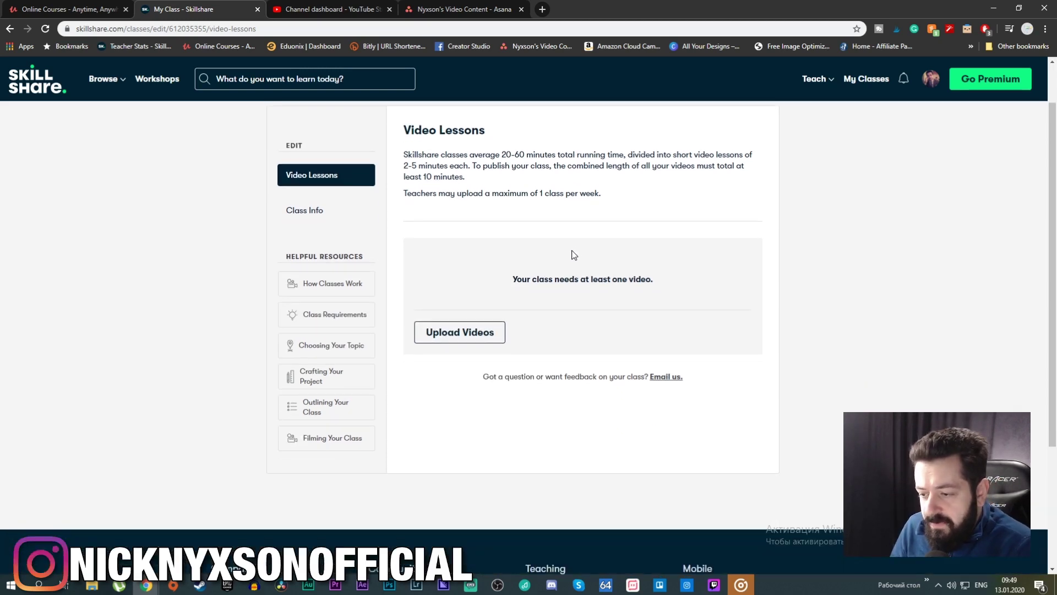
scroll(576, 251, "up", 2)
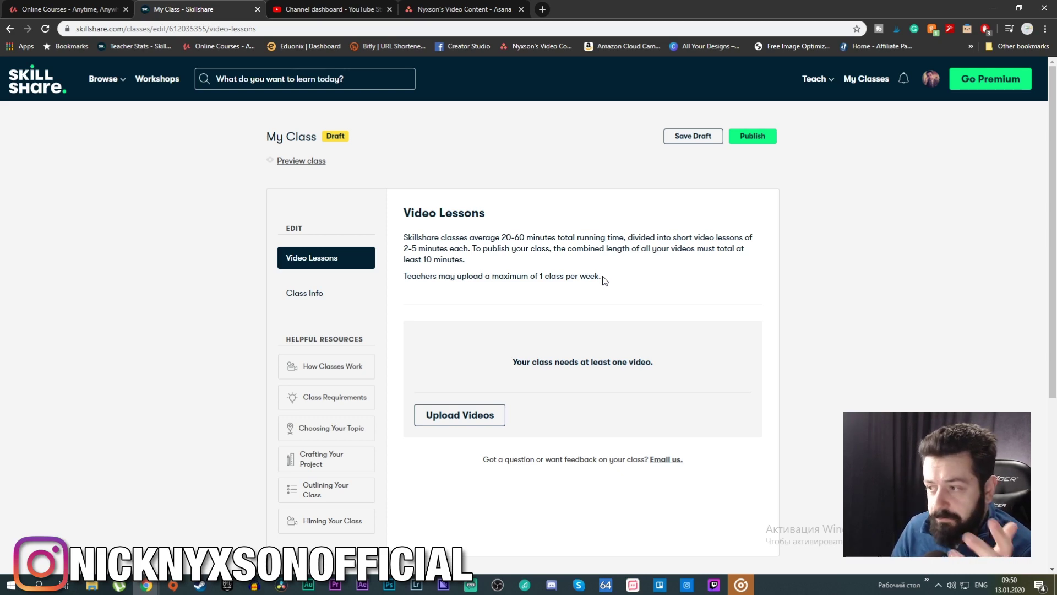
left_click_drag(605, 281, 405, 274)
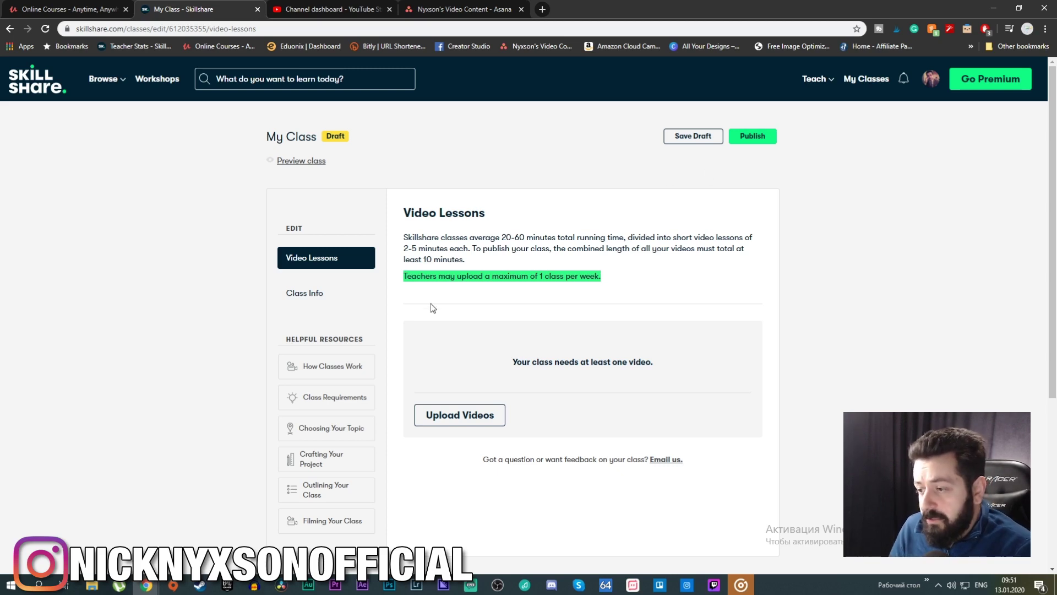
left_click(502, 299)
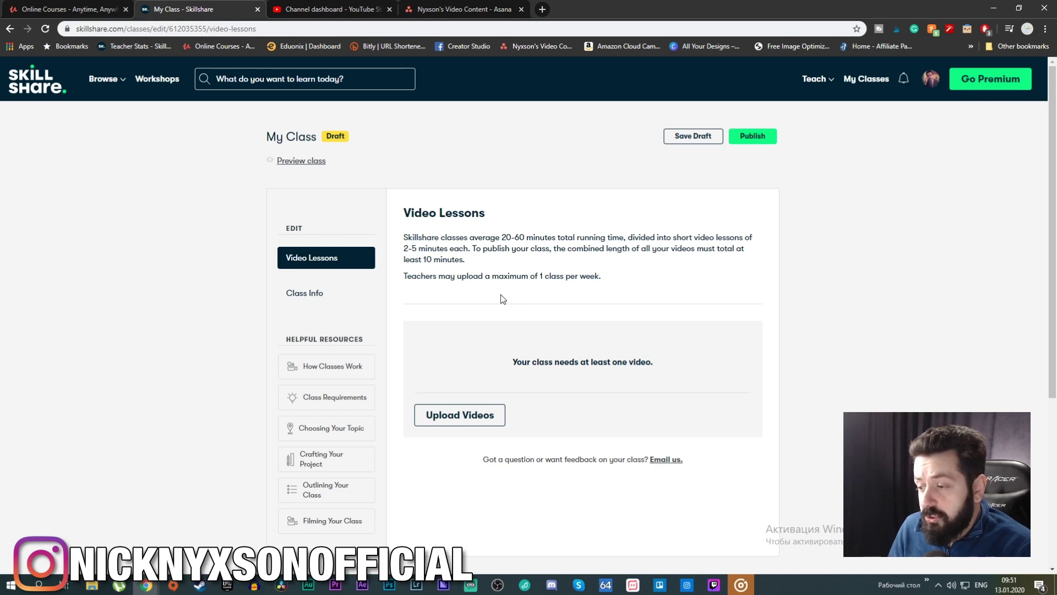
Upload the Alerts video from the My Courses > Advanced OBS Course folder as a lesson of the class.
scroll(552, 366, "down", 2)
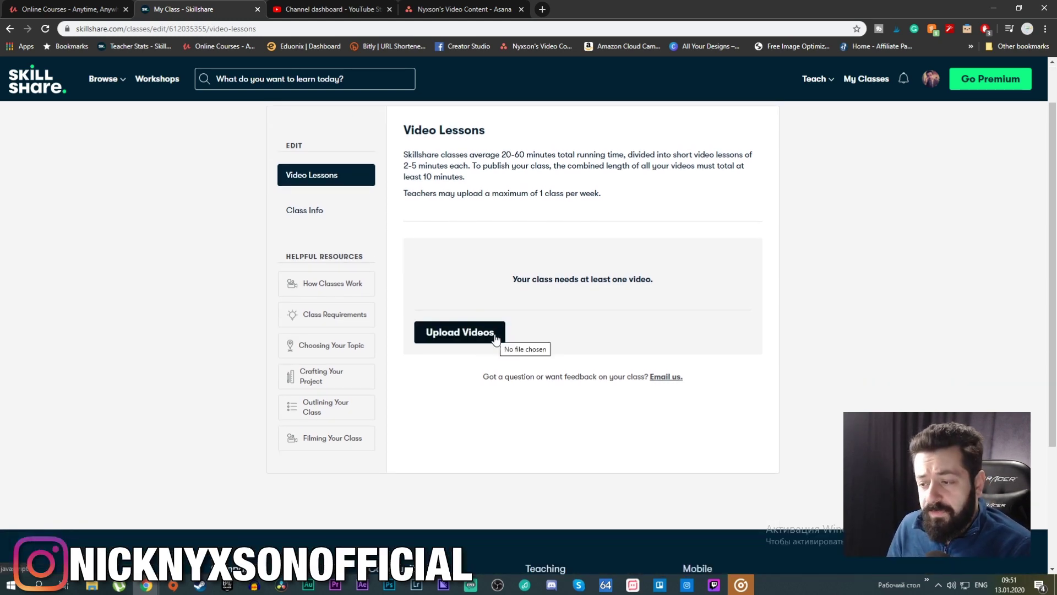
left_click(495, 337)
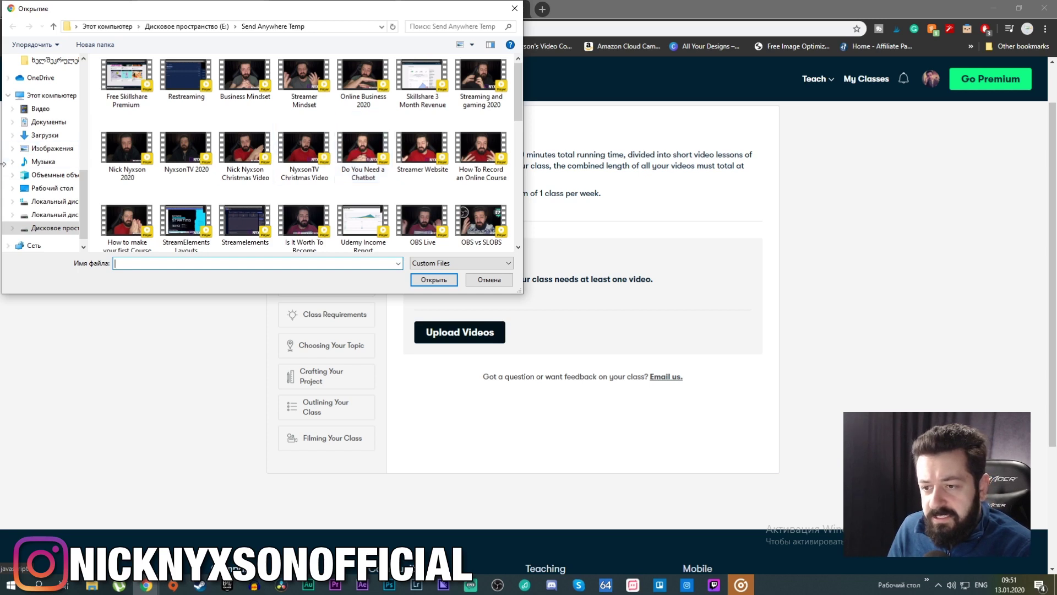
scroll(47, 165, "up", 4)
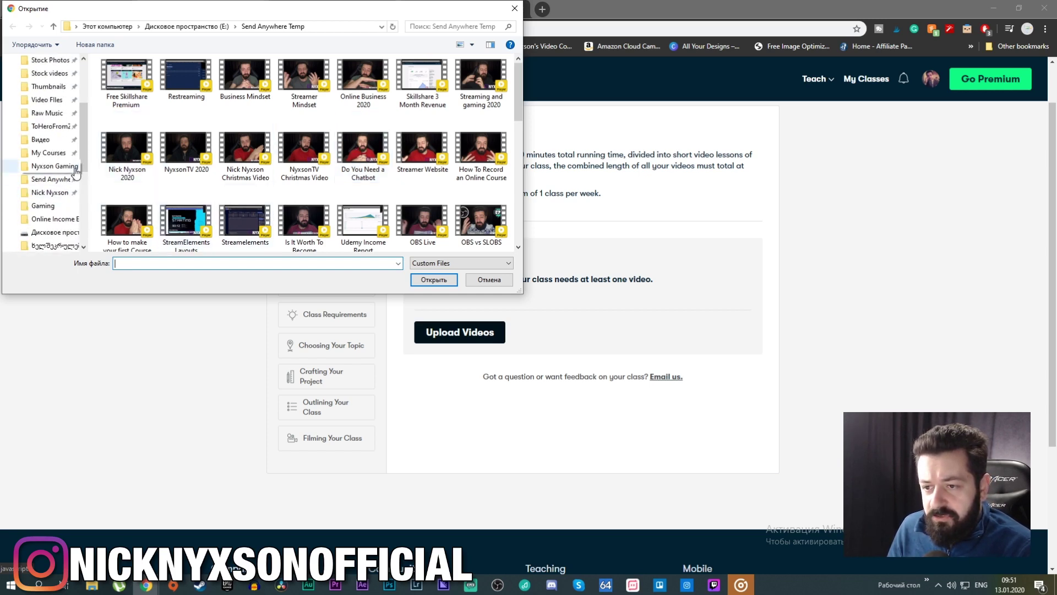
scroll(75, 176, "up", 2)
scroll(68, 218, "down", 2)
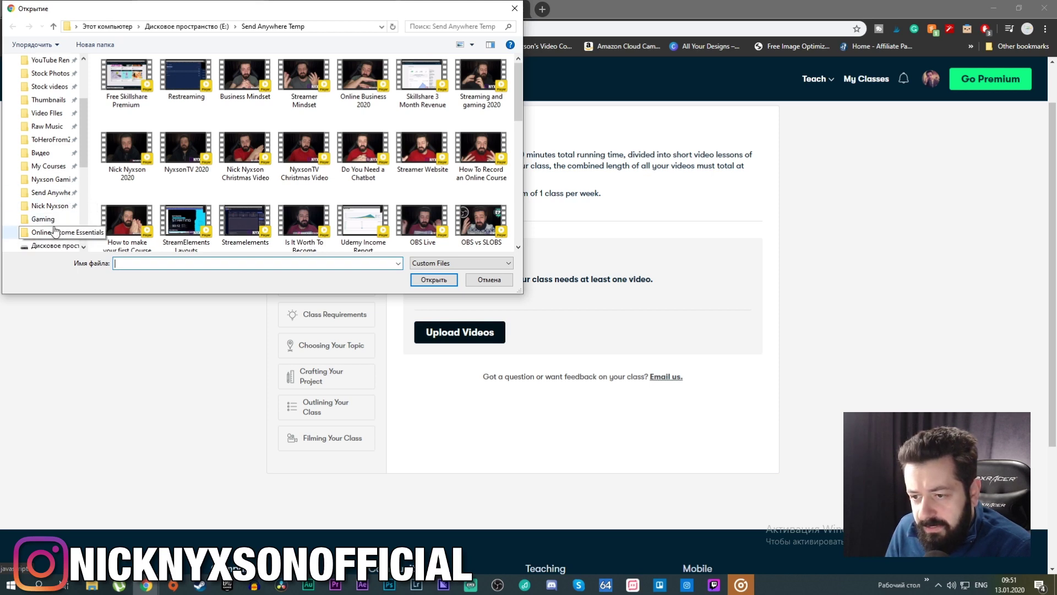
left_click(51, 170)
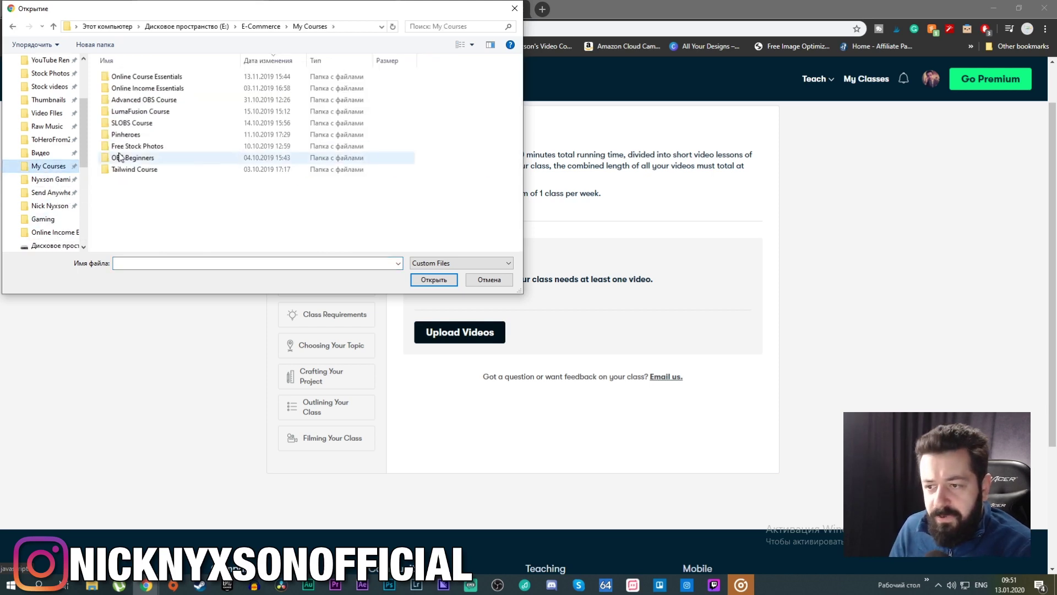
left_click(176, 98)
double_click(176, 98)
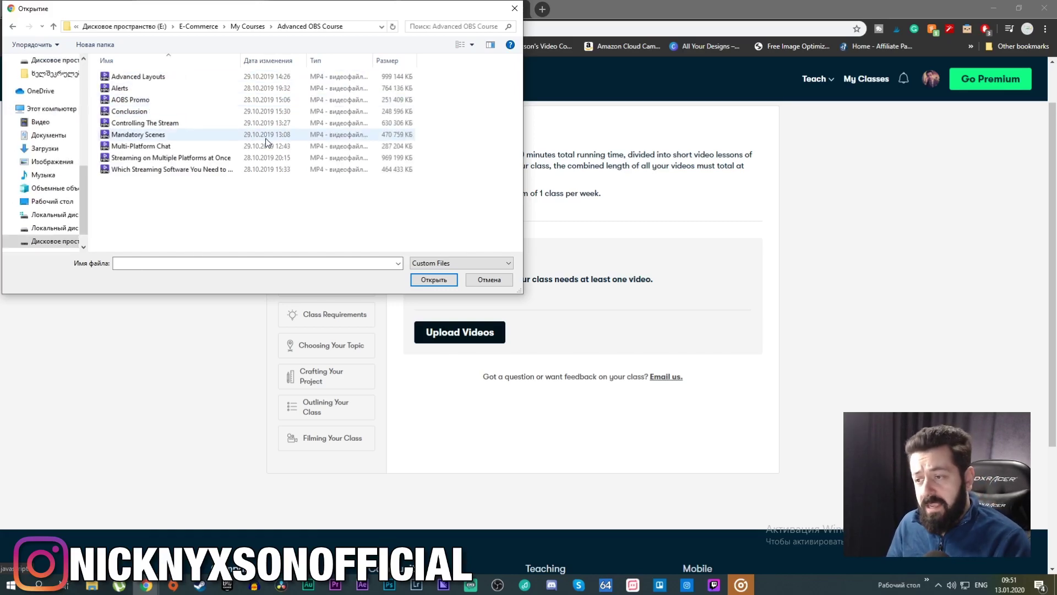
double_click(169, 89)
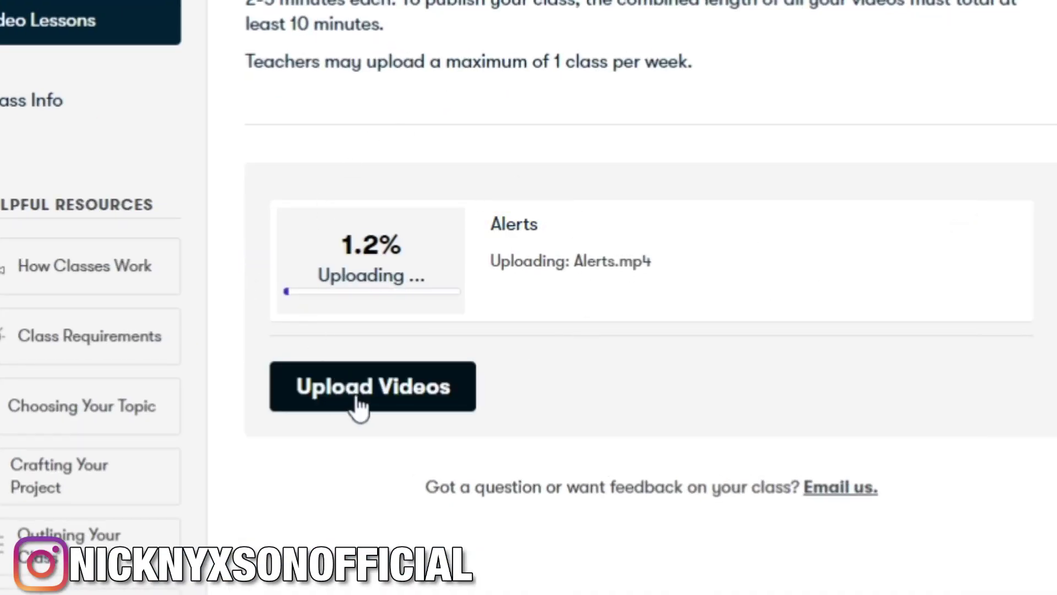
mouse_move(363, 269)
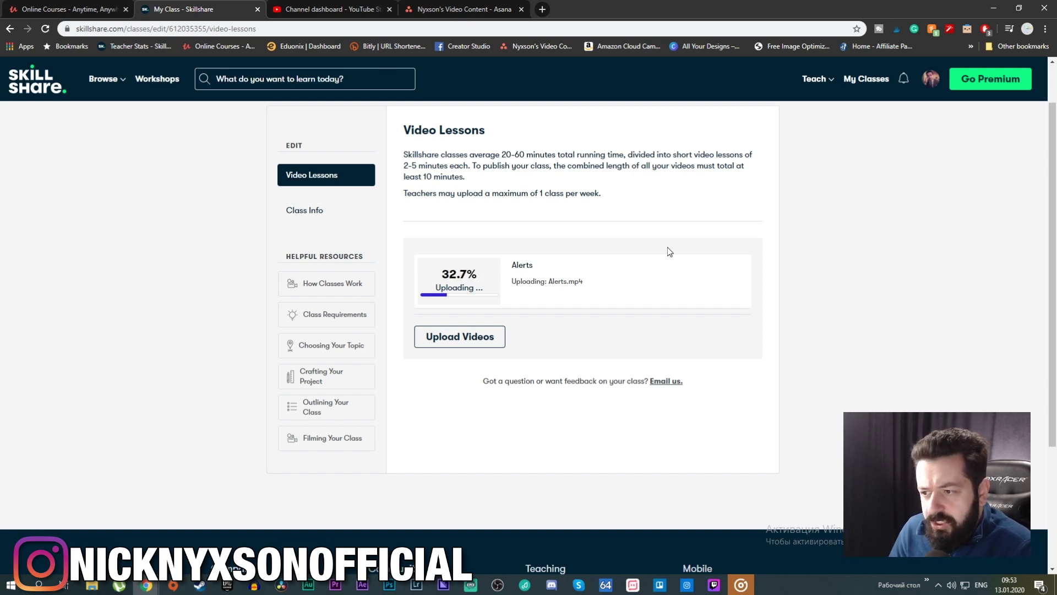
Set the Thumbnail PNG from the Advanced OBS Course folder as the Alerts lesson's cover image.
mouse_move(666, 259)
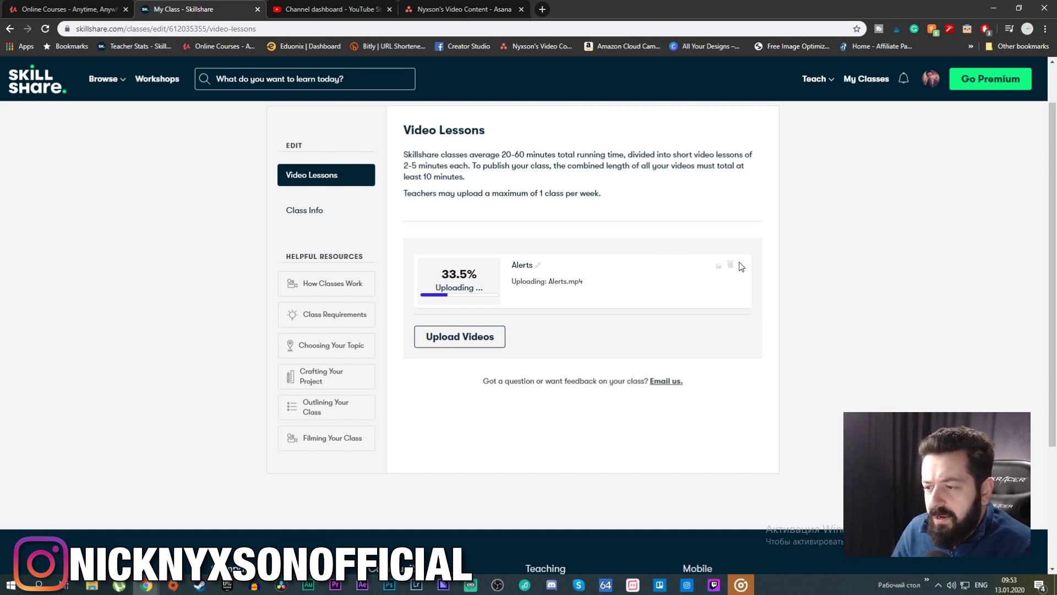
left_click(719, 267)
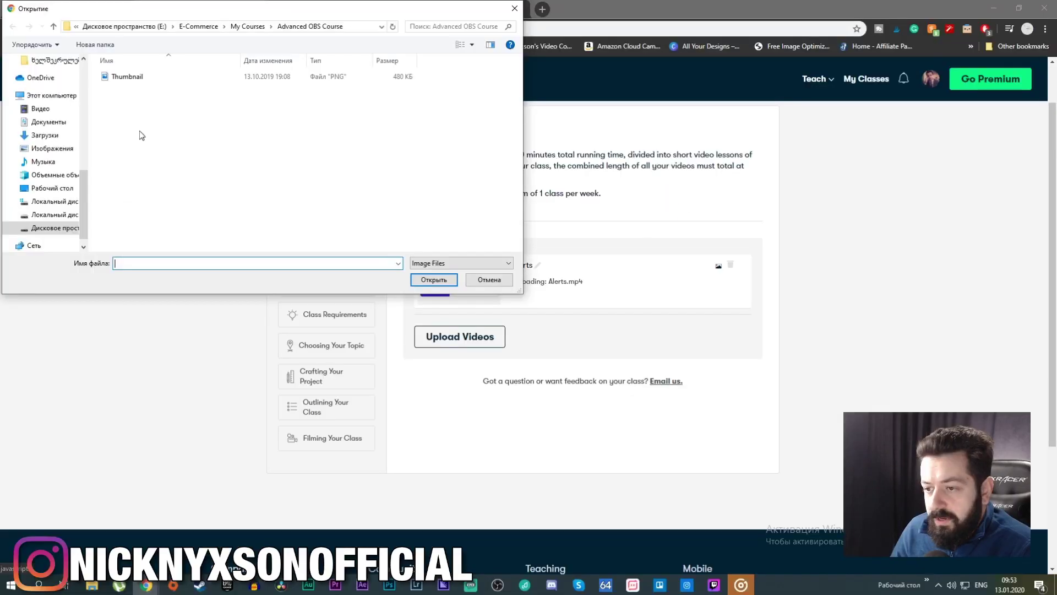
double_click(116, 78)
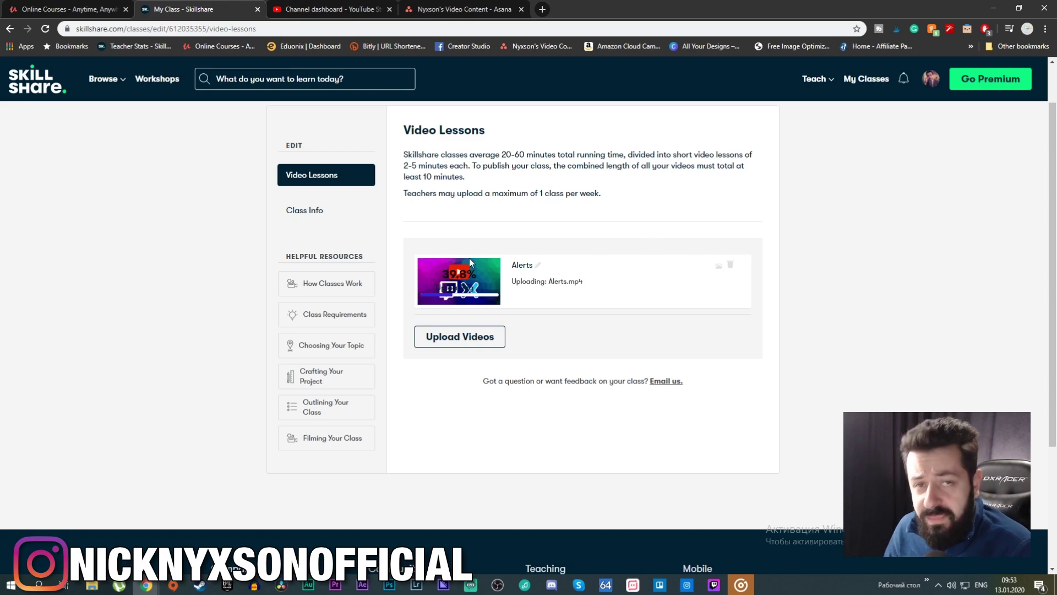
Delete the Alerts lesson from the class and confirm the deletion.
left_click(730, 265)
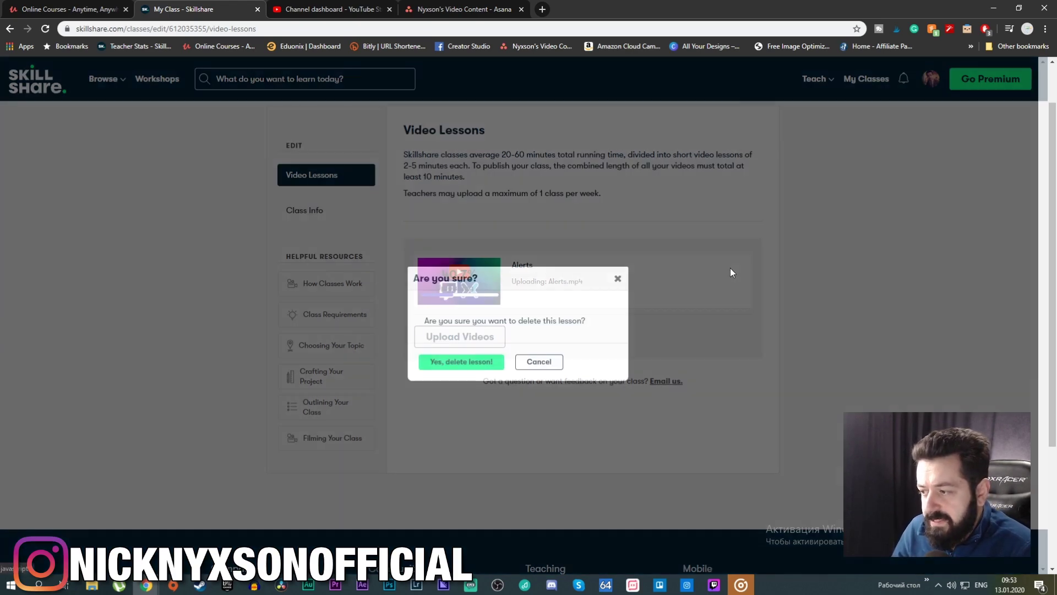
left_click(473, 363)
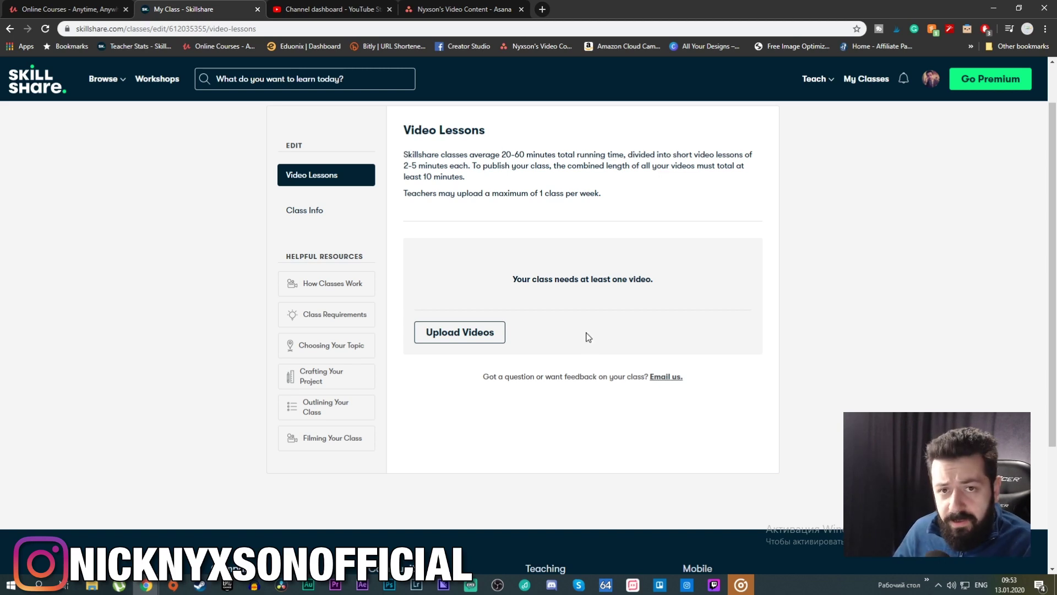
scroll(513, 311, "up", 2)
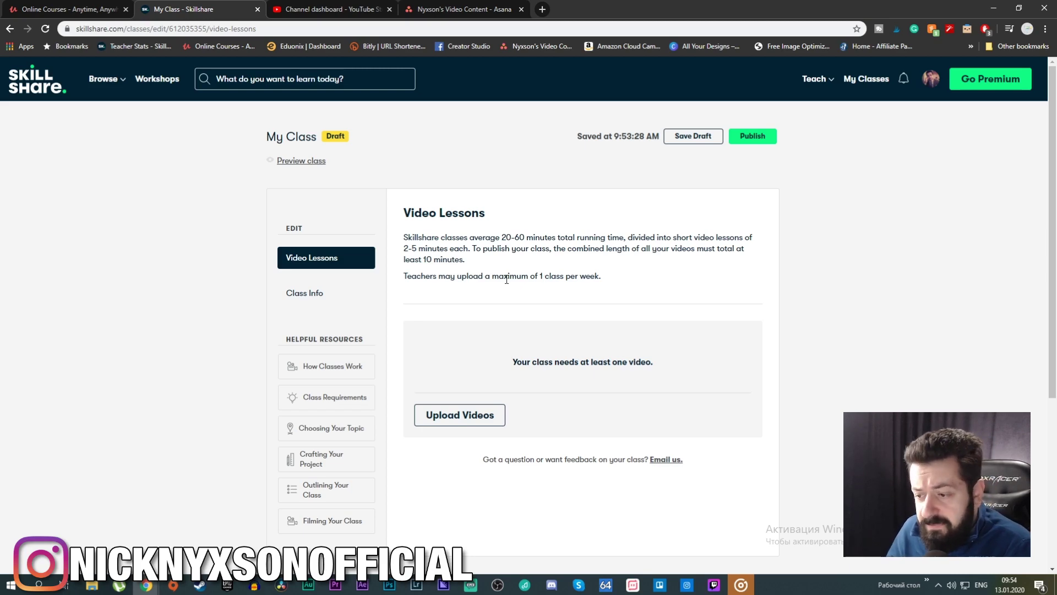
scroll(408, 354, "down", 3)
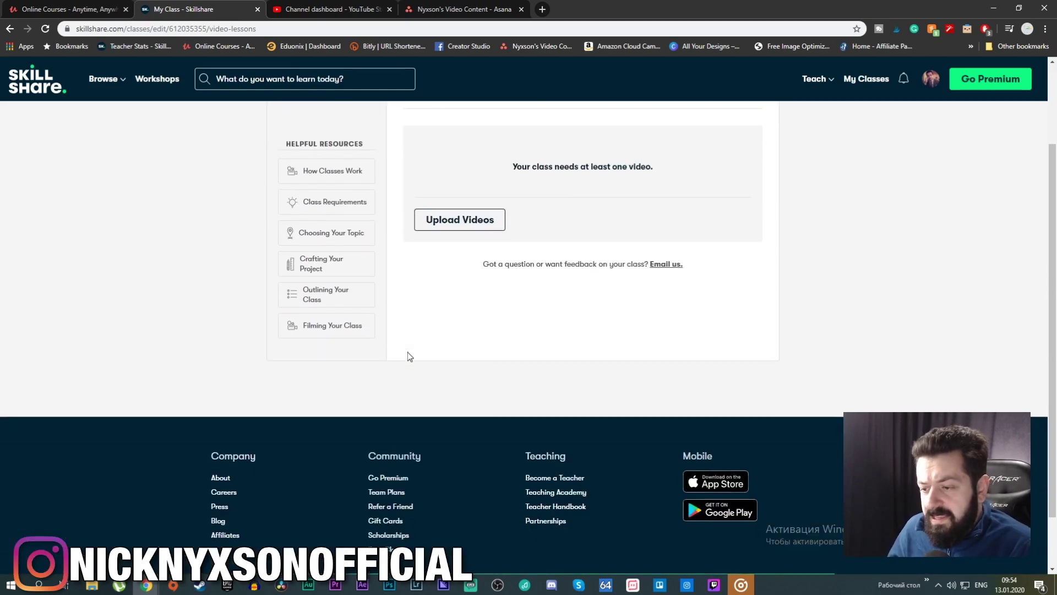
scroll(407, 357, "up", 2)
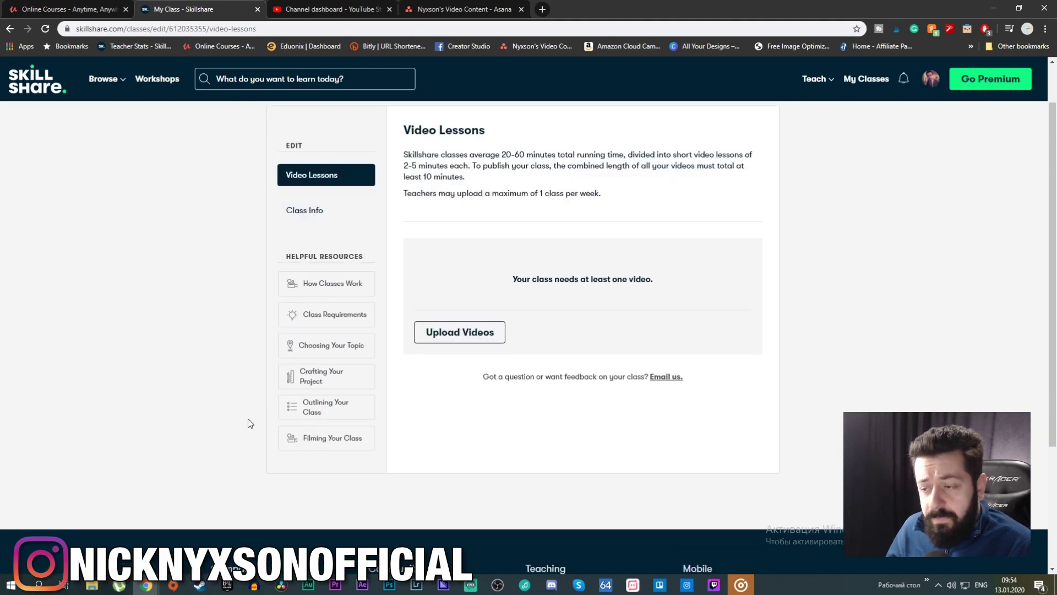
scroll(269, 480, "down", 3)
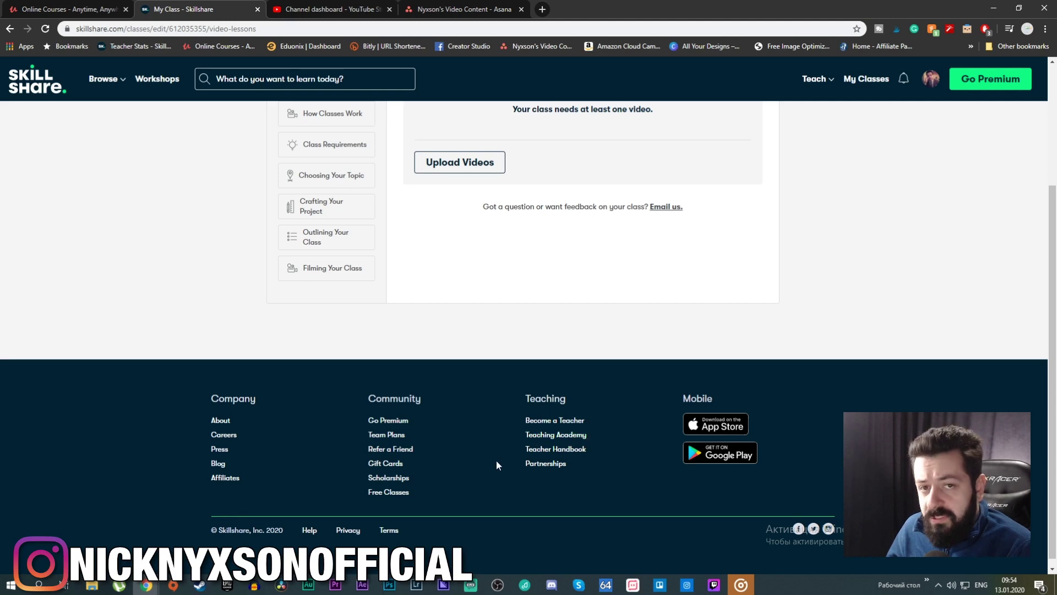
scroll(528, 430, "up", 5)
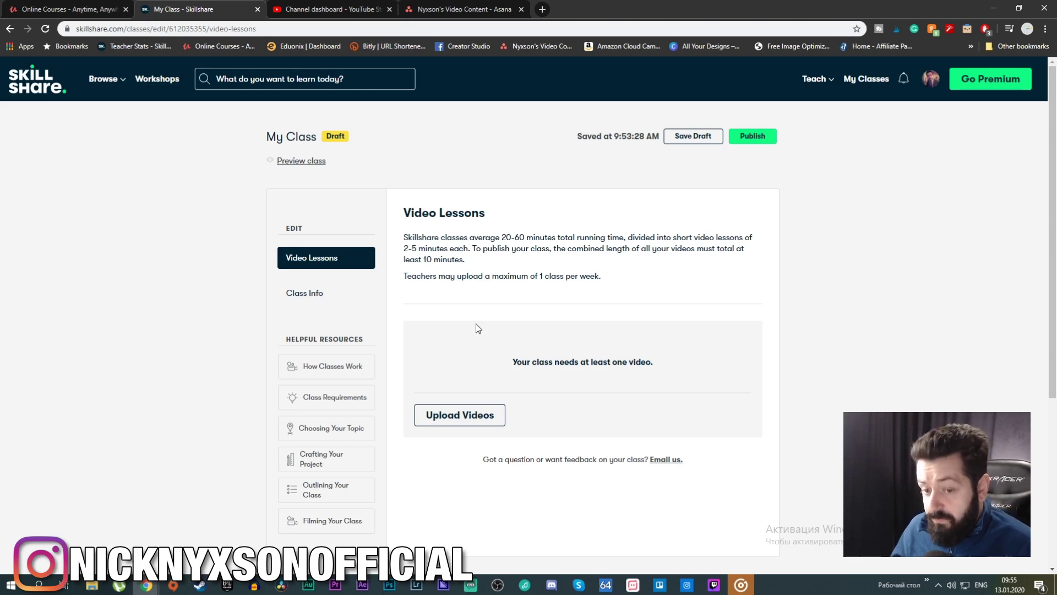
Open the draft's Class Info form and review its fields from Class Title down to Class Skills.
left_click(352, 300)
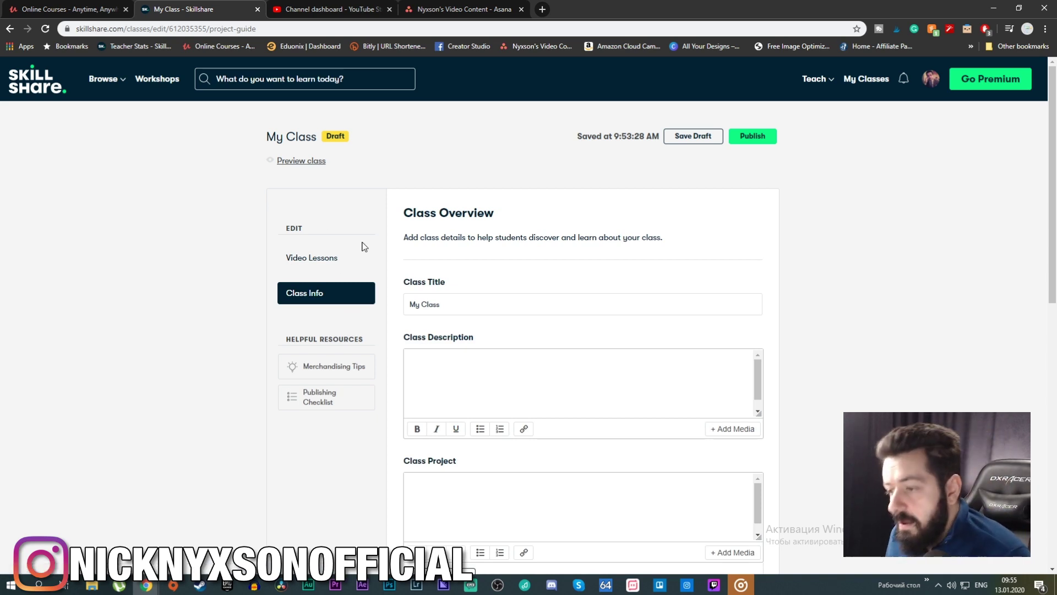
scroll(669, 328, "down", 7)
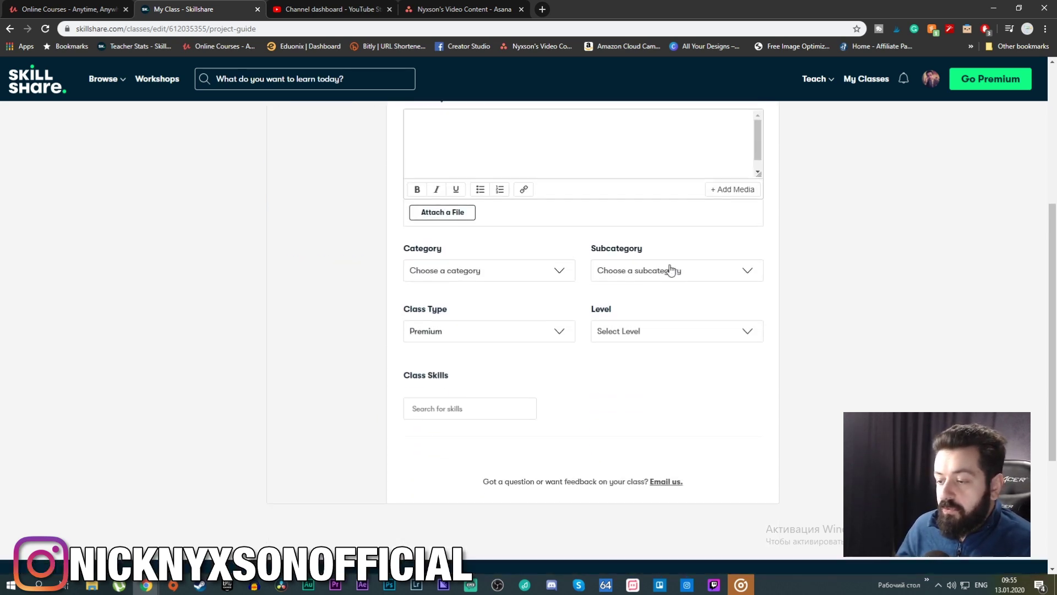
scroll(588, 431, "up", 2)
scroll(588, 431, "up", 1)
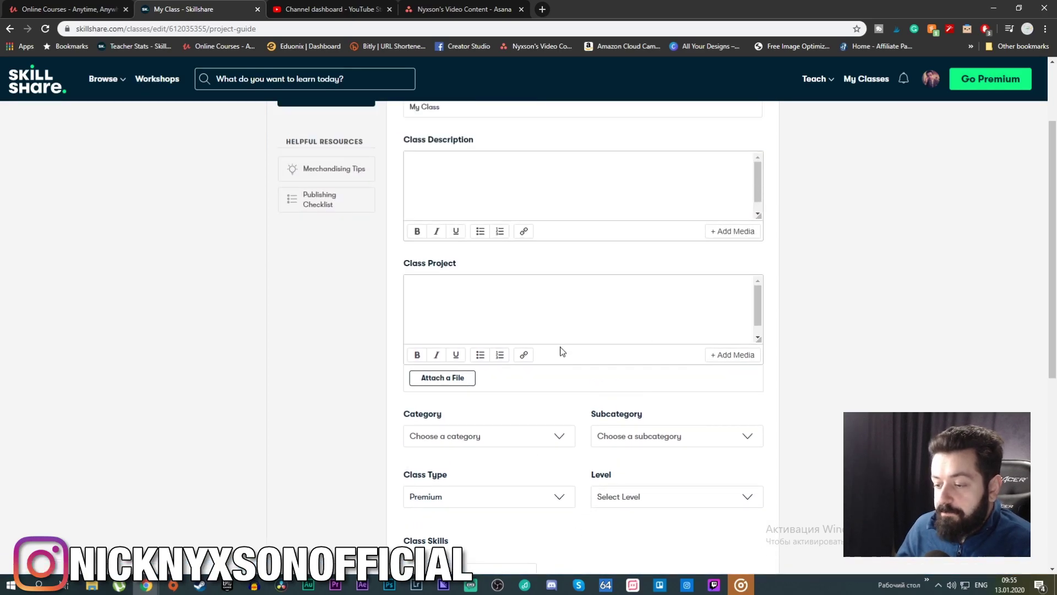
scroll(561, 350, "up", 3)
scroll(559, 354, "down", 5)
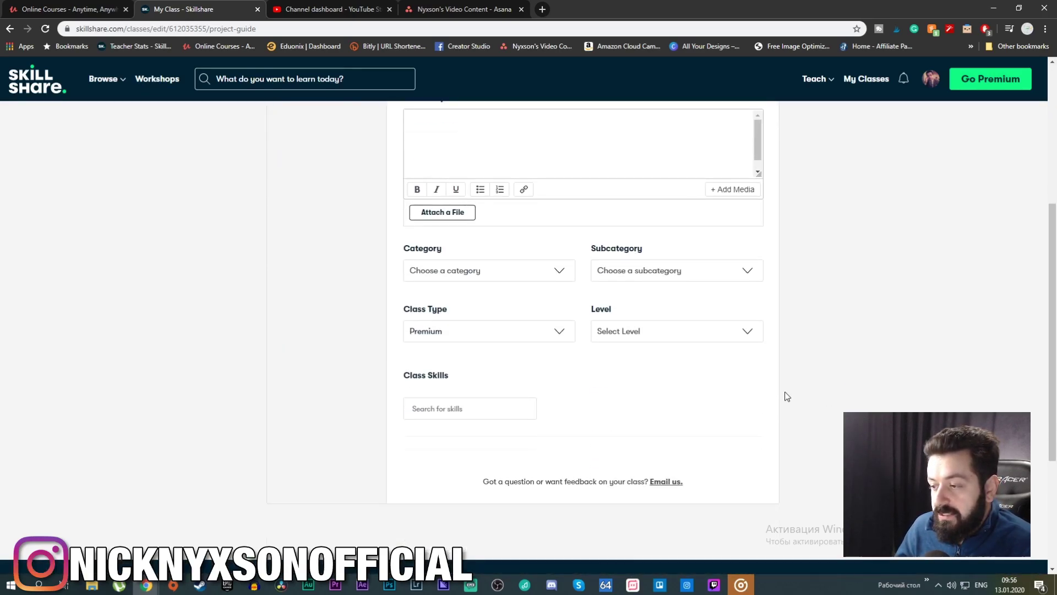
scroll(613, 255, "up", 6)
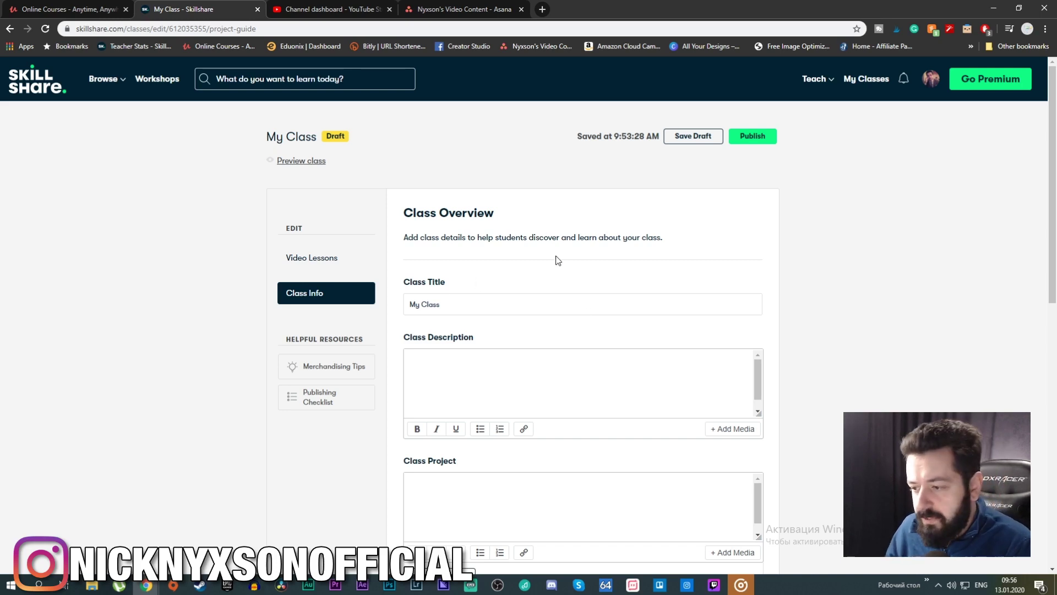
Examine the Class Title, Class Description and Class Project fields of the class overview.
scroll(495, 309, "down", 2)
left_click(490, 305)
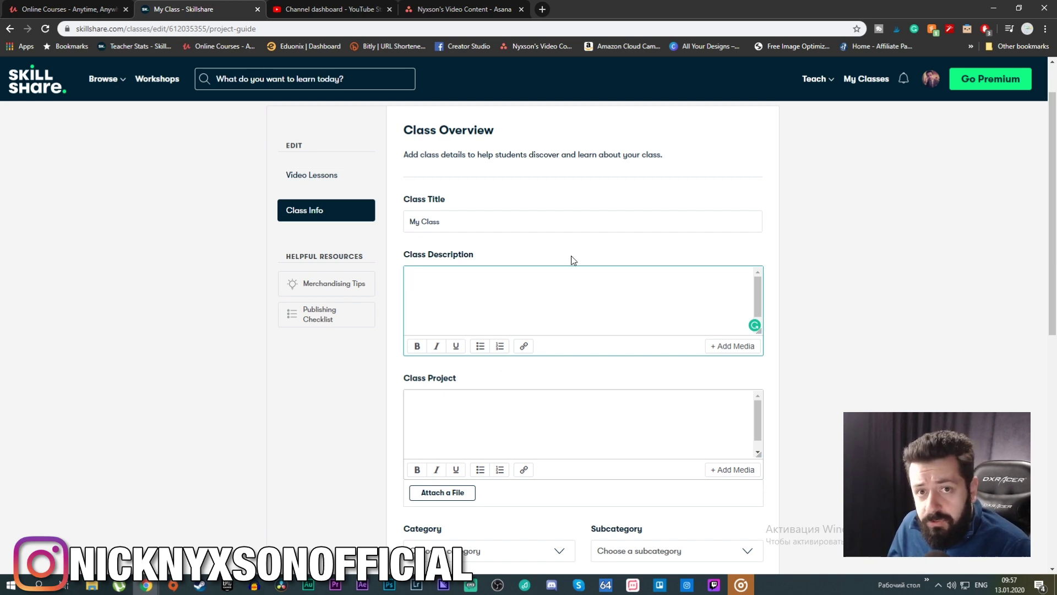
left_click(266, 74)
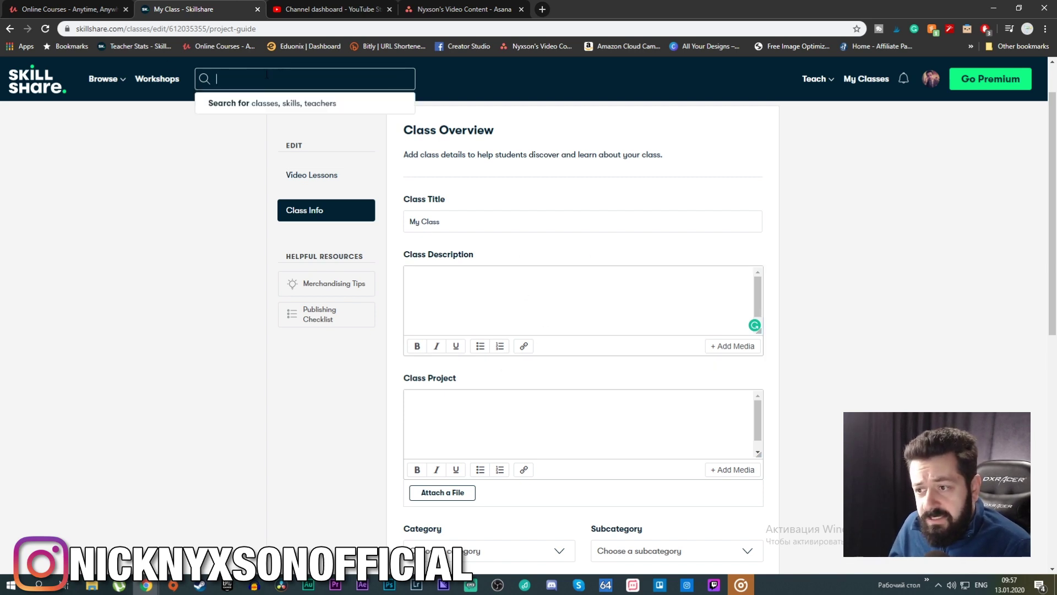
left_click(203, 184)
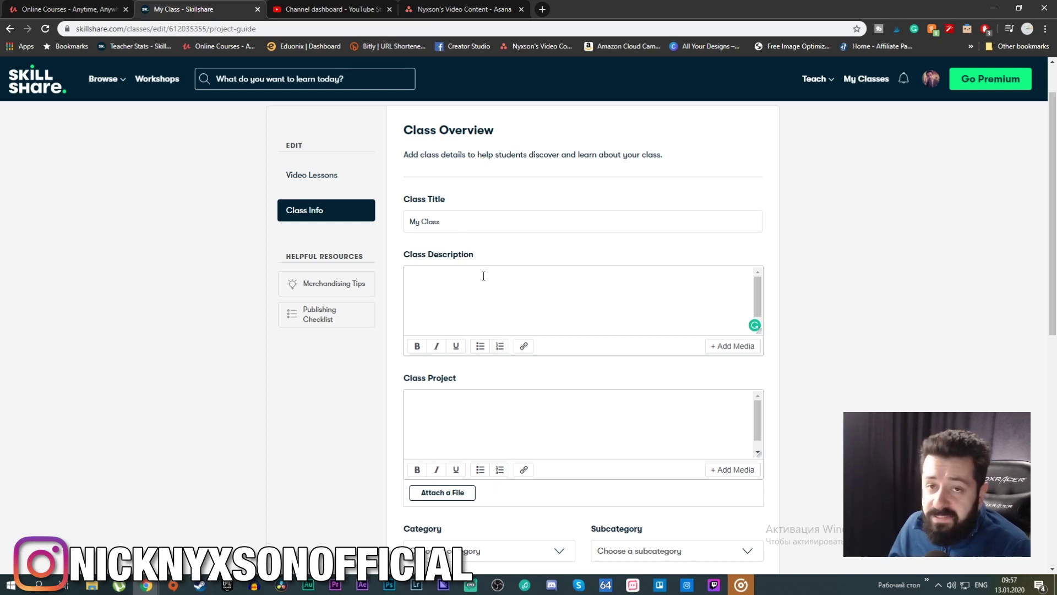
left_click(635, 274)
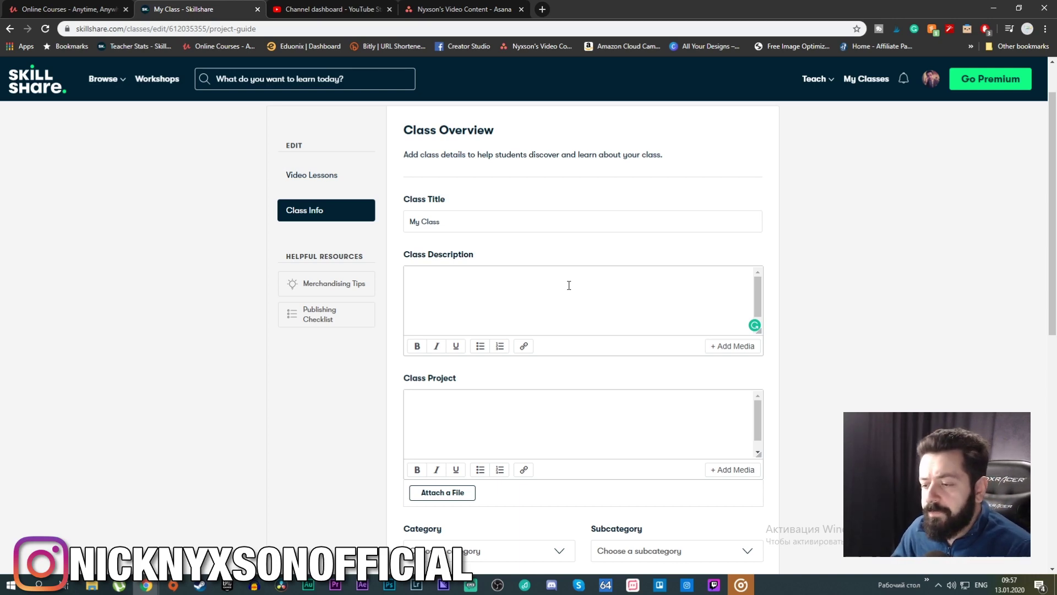
scroll(534, 418, "down", 3)
scroll(593, 377, "up", 4)
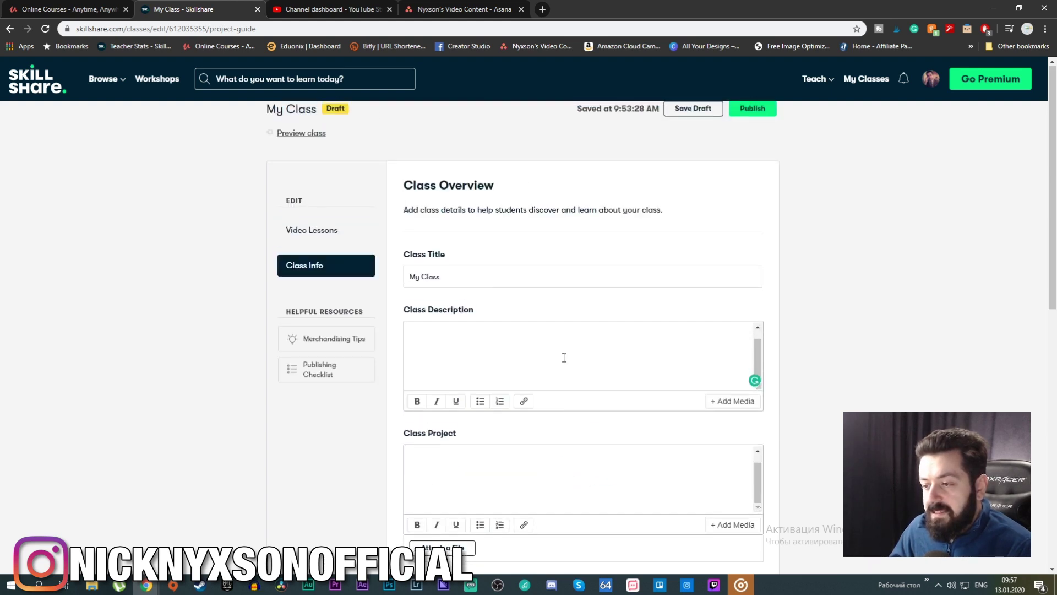
scroll(463, 345, "down", 3)
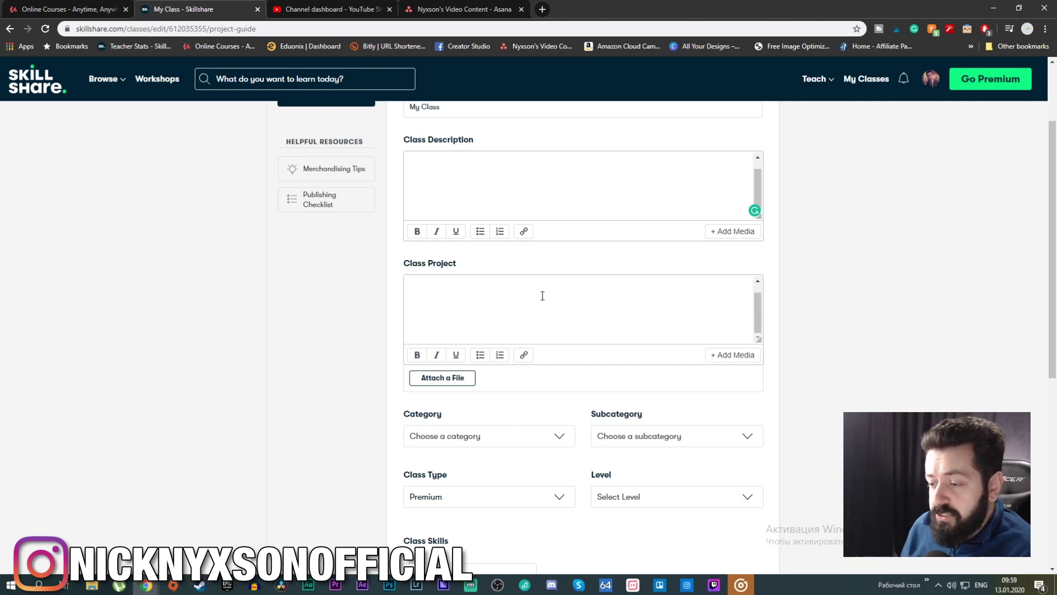
Look through the available options for Category, Subcategory, Class Type and Level without choosing any.
scroll(542, 296, "down", 2)
left_click(548, 328)
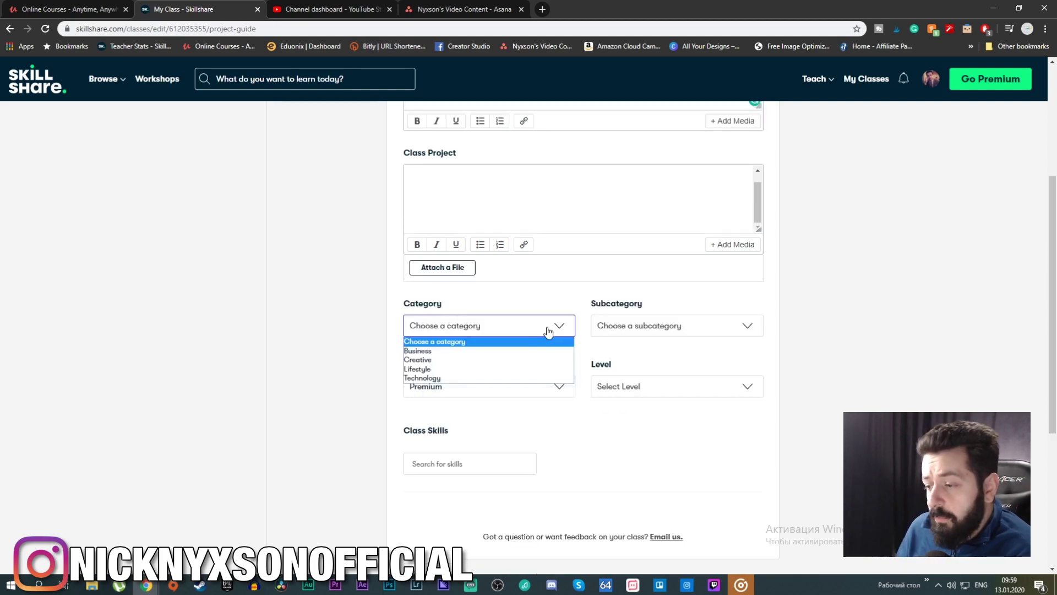
left_click(658, 322)
left_click(490, 384)
left_click(881, 355)
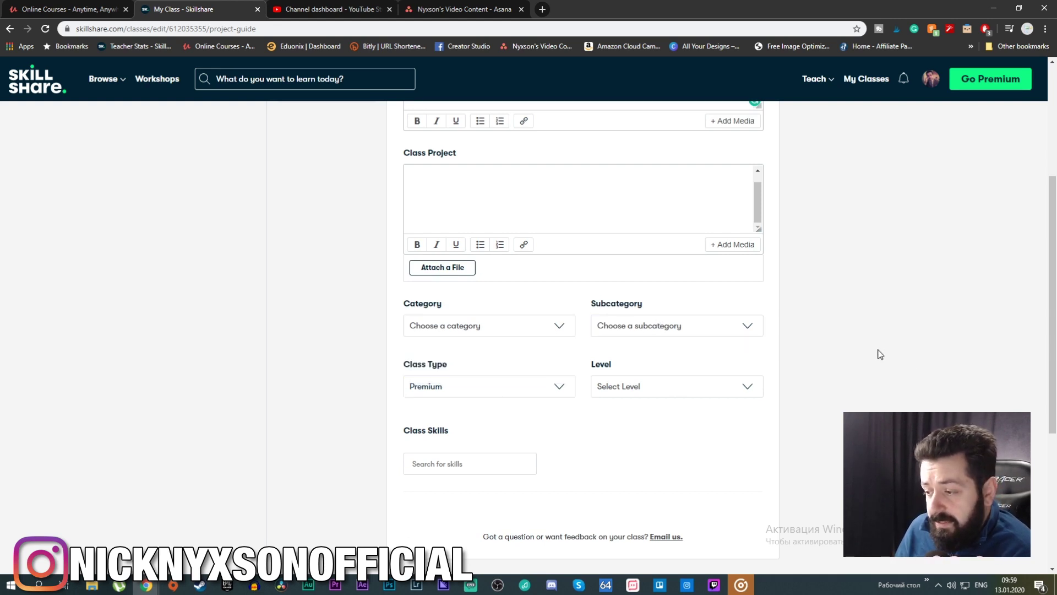
left_click(721, 385)
left_click(849, 353)
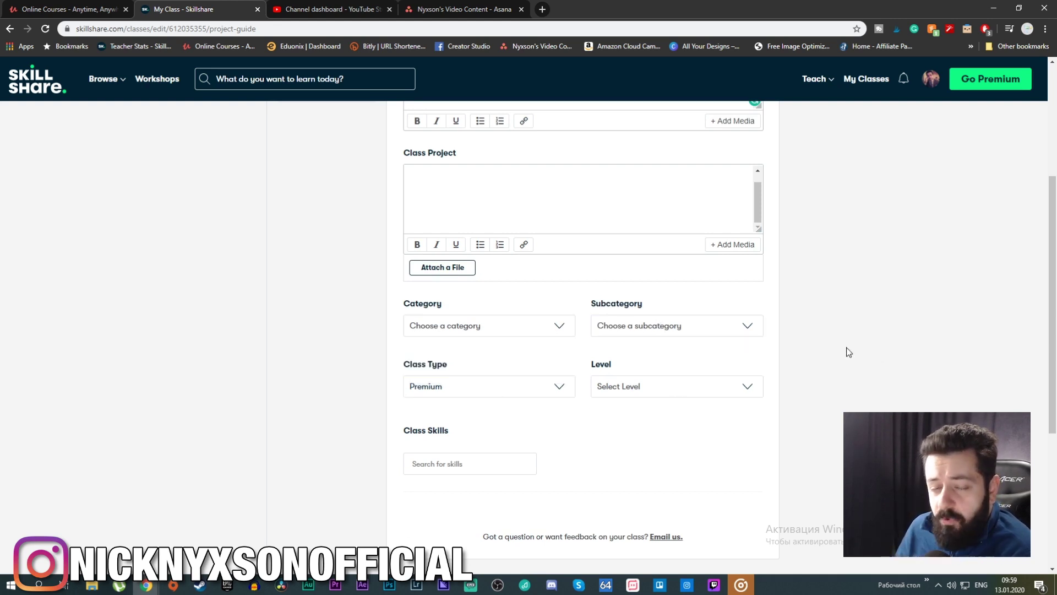
Set the class category to Business and look through its subcategories.
left_click(471, 333)
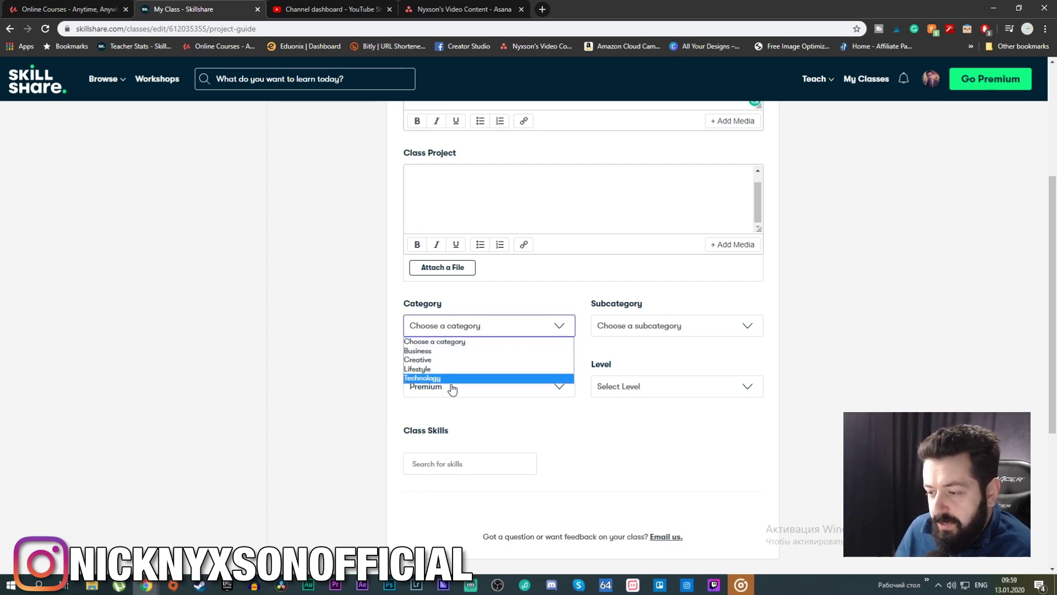
left_click(452, 353)
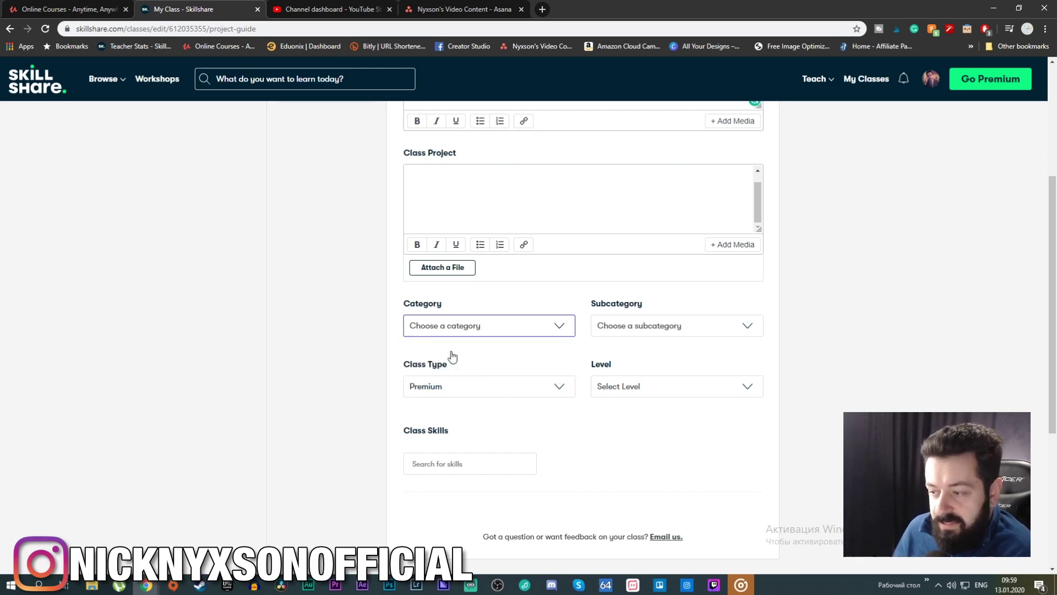
left_click(608, 329)
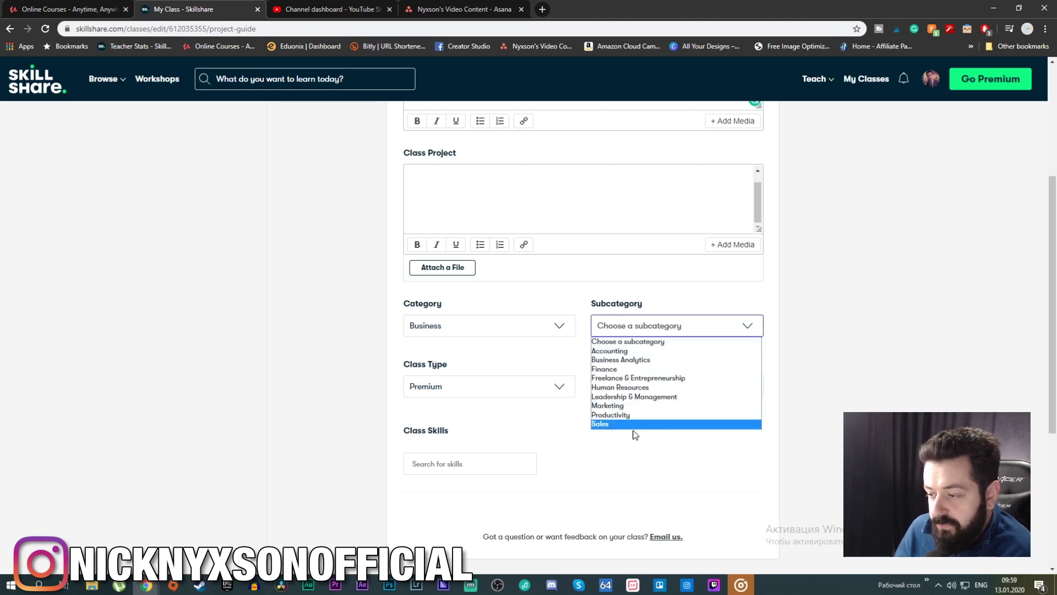
scroll(634, 386, "down", 1)
left_click(632, 272)
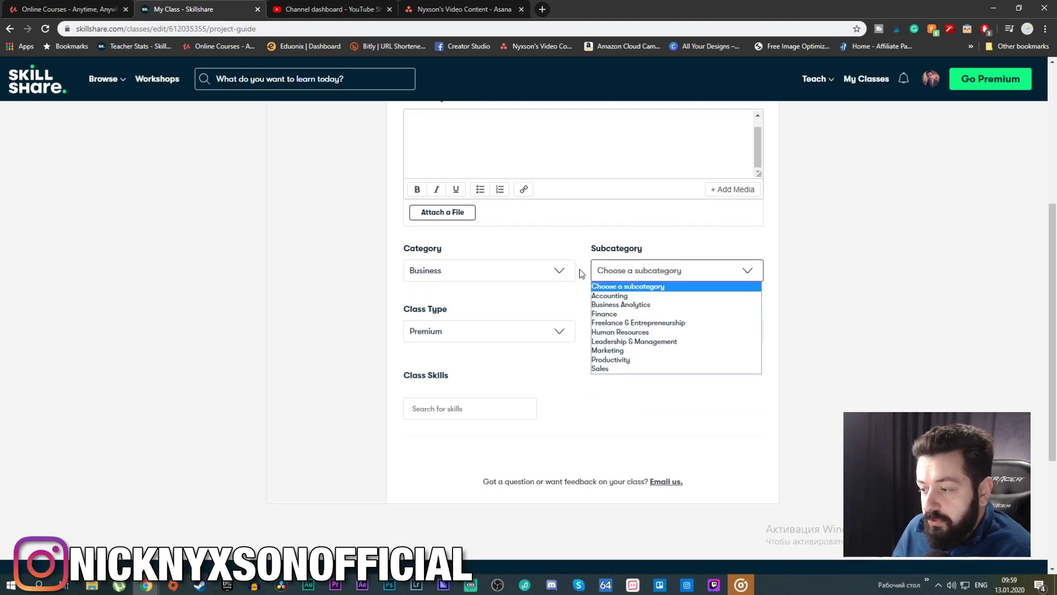
Change the class category to Technology and look through its subcategories.
left_click(522, 278)
left_click(521, 278)
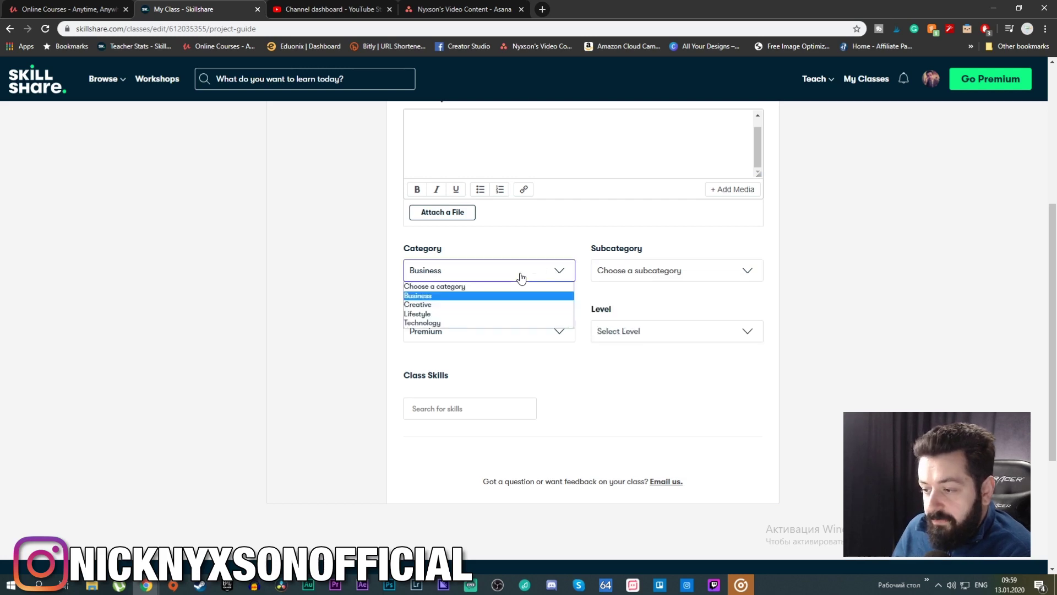
left_click(484, 324)
left_click(602, 275)
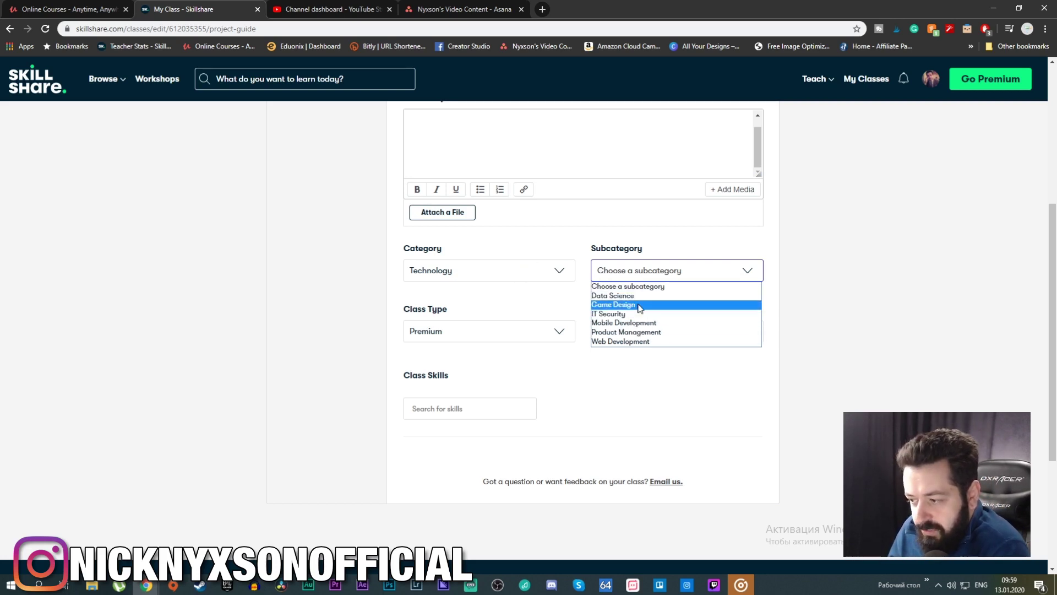
Set the class category to Creative and its subcategory to Film & Video.
left_click(456, 269)
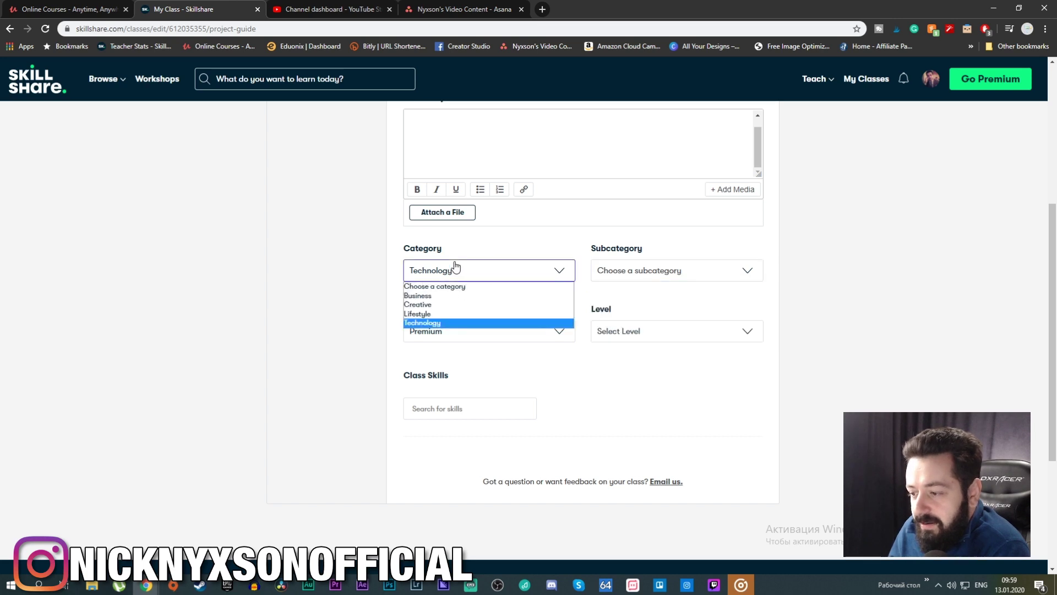
left_click(434, 305)
left_click(661, 270)
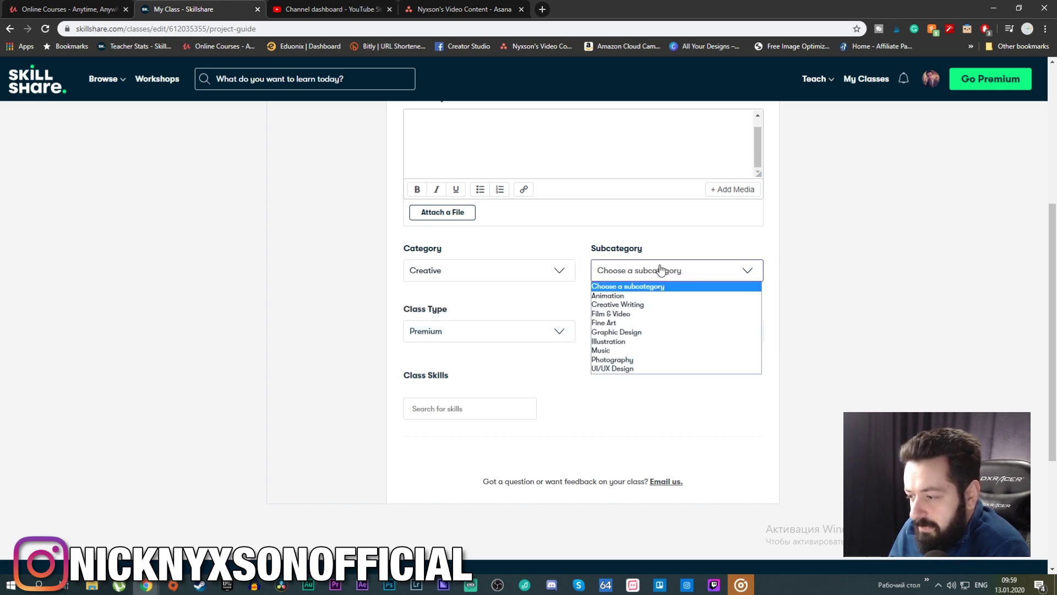
left_click(630, 315)
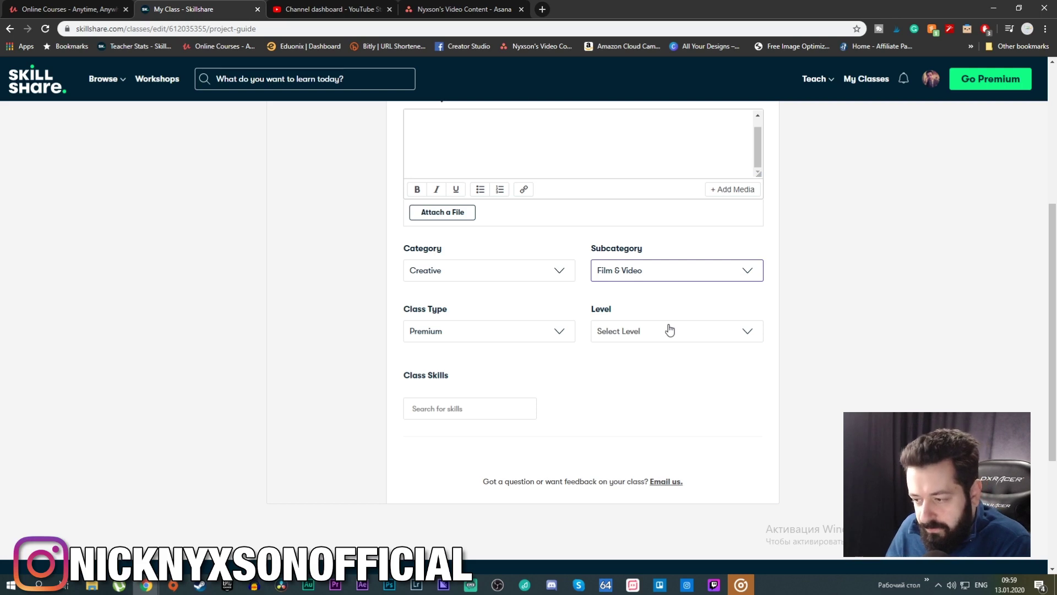
Choose Premium as the class type and check the available Level options without selecting one.
left_click(436, 331)
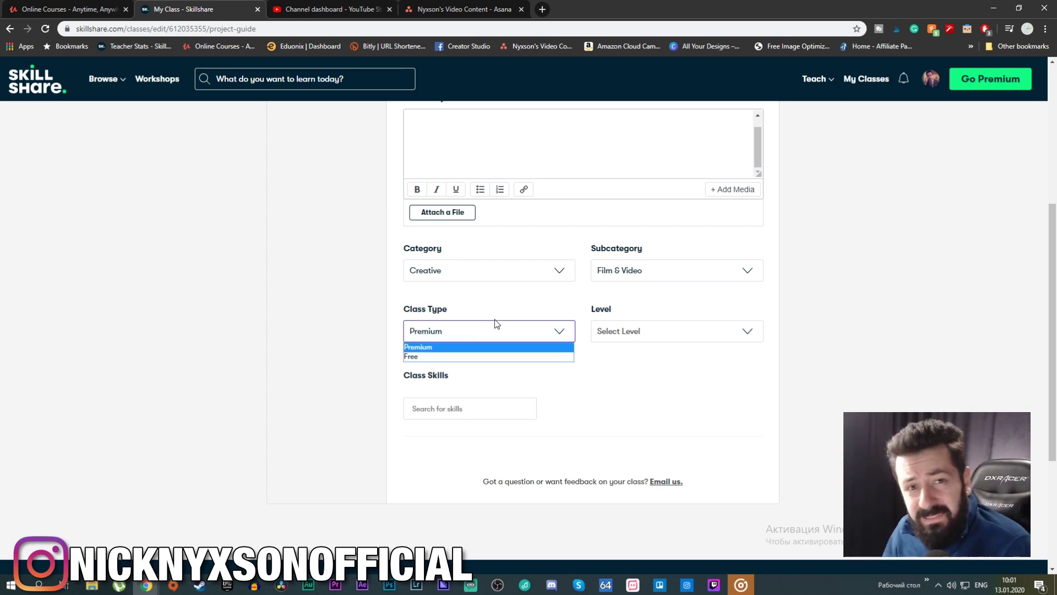
left_click(449, 348)
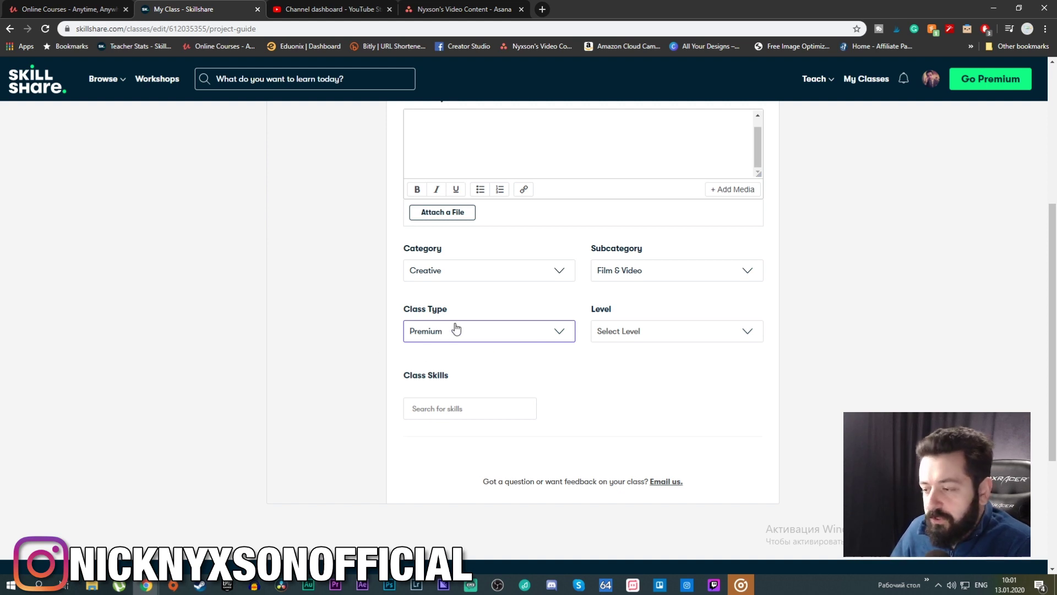
left_click(668, 337)
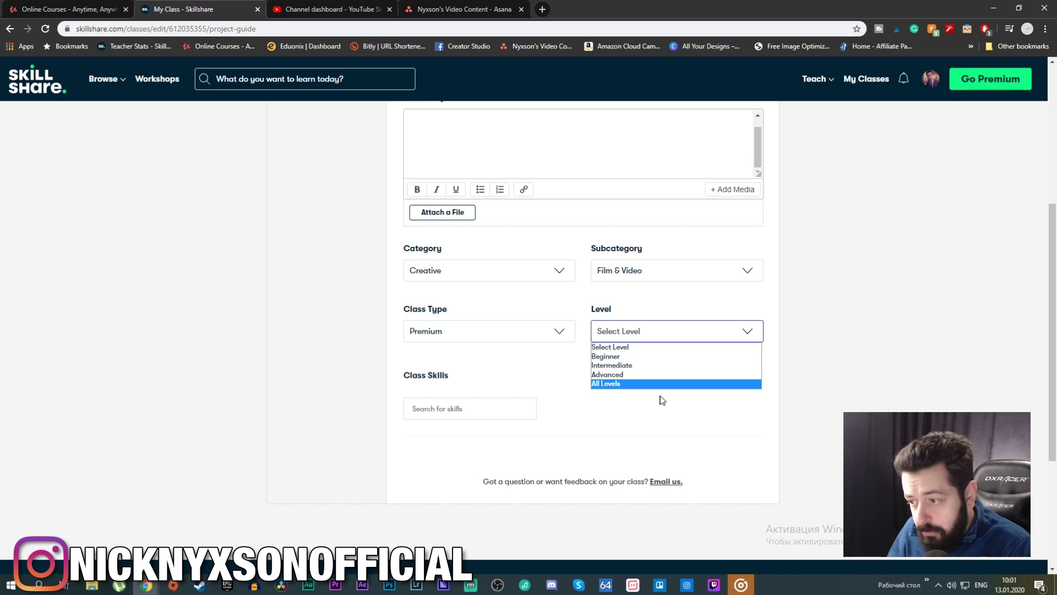
left_click(622, 422)
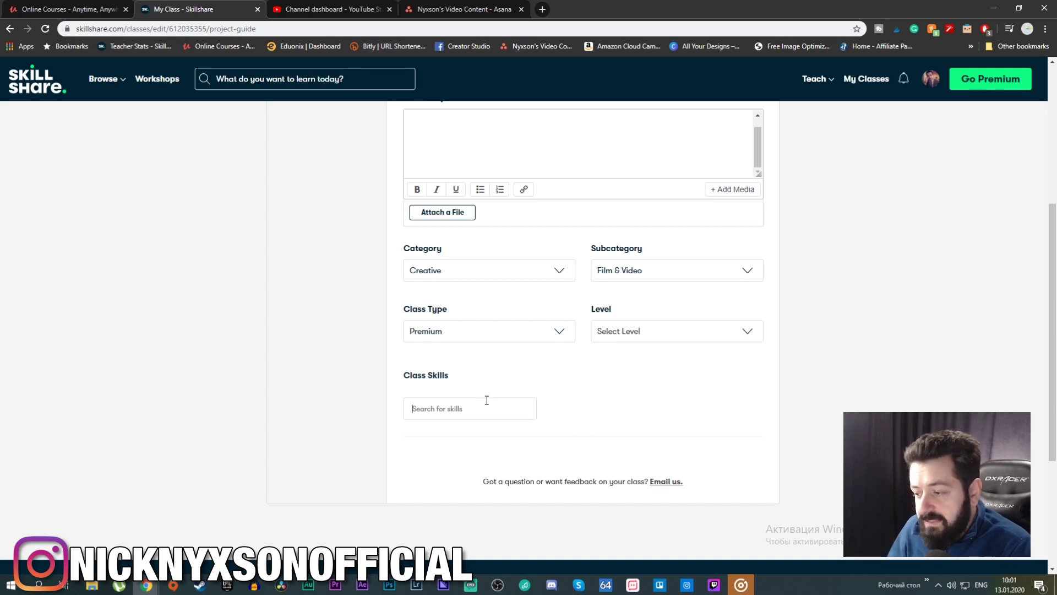
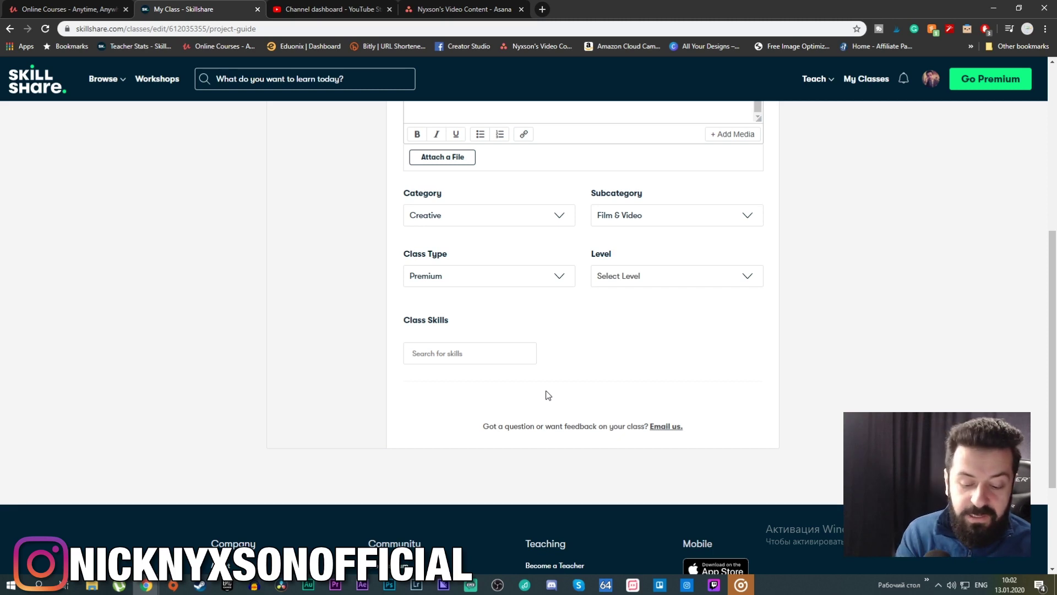
type("c")
type("pen")
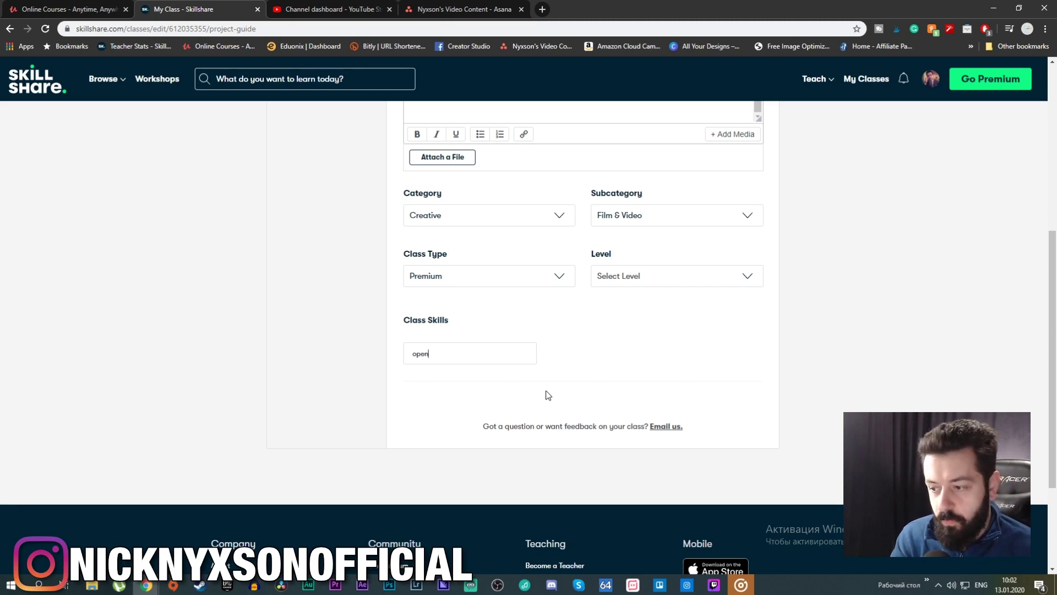
type(" b")
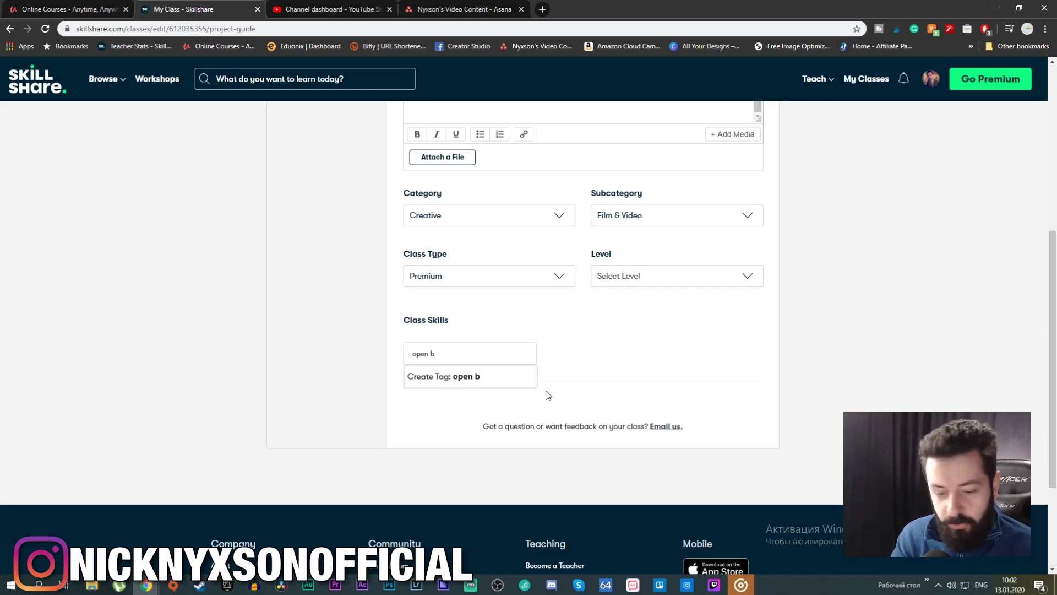
key("BackSpace")
key("BackSpace")
type("broa")
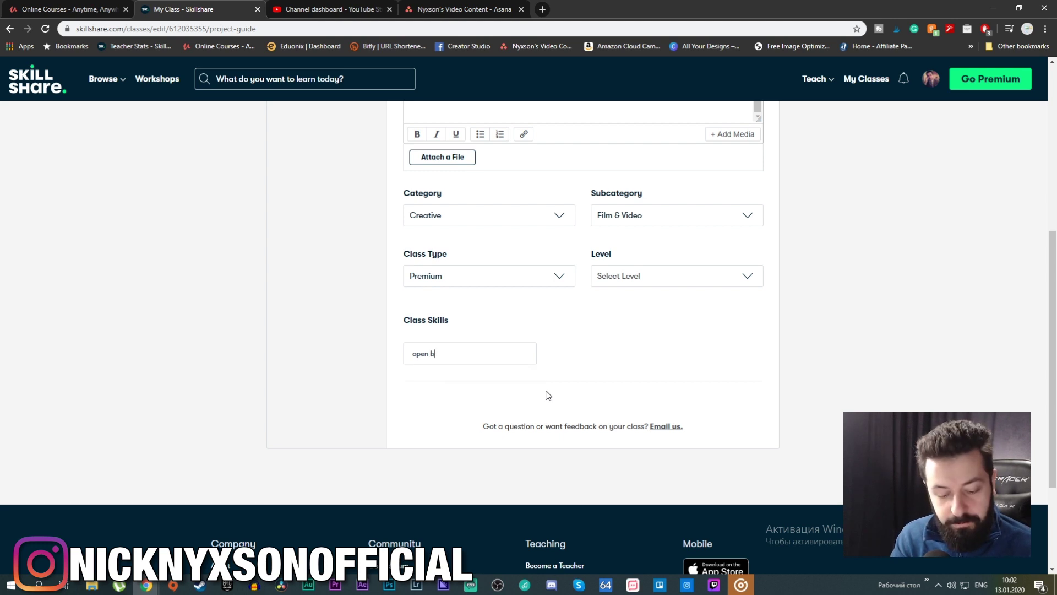
type("d")
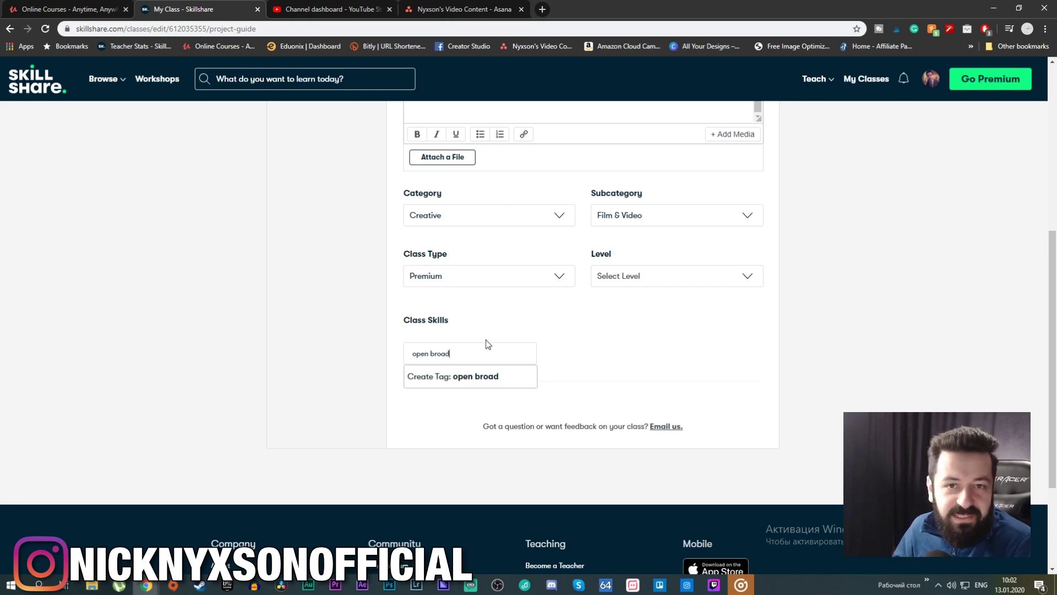
Replace the text in the class skills search with OBS and create it as a skill tag.
left_click_drag(484, 357, 383, 344)
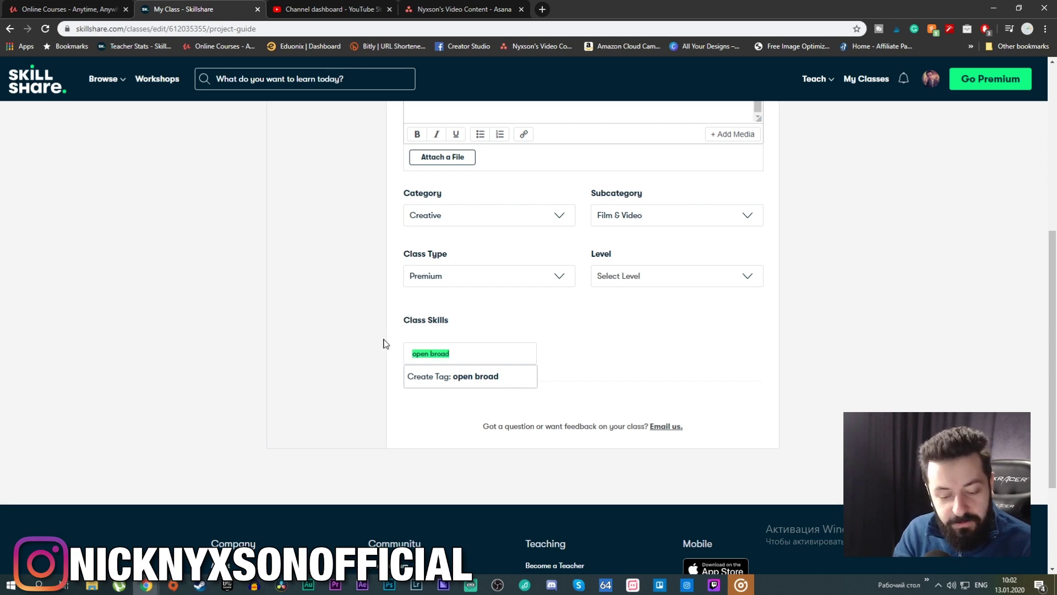
type("OBS")
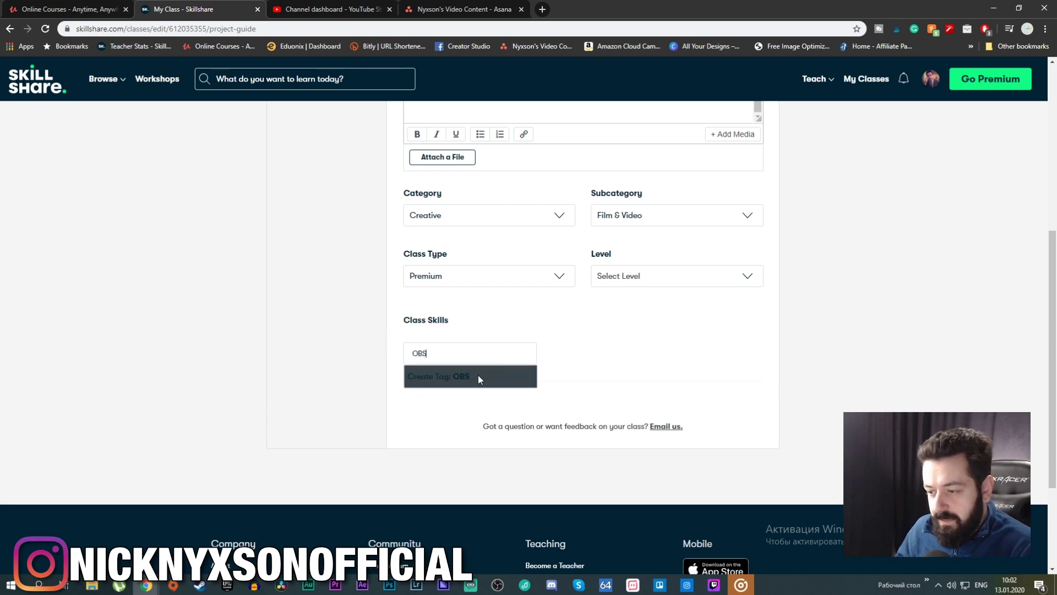
left_click(478, 376)
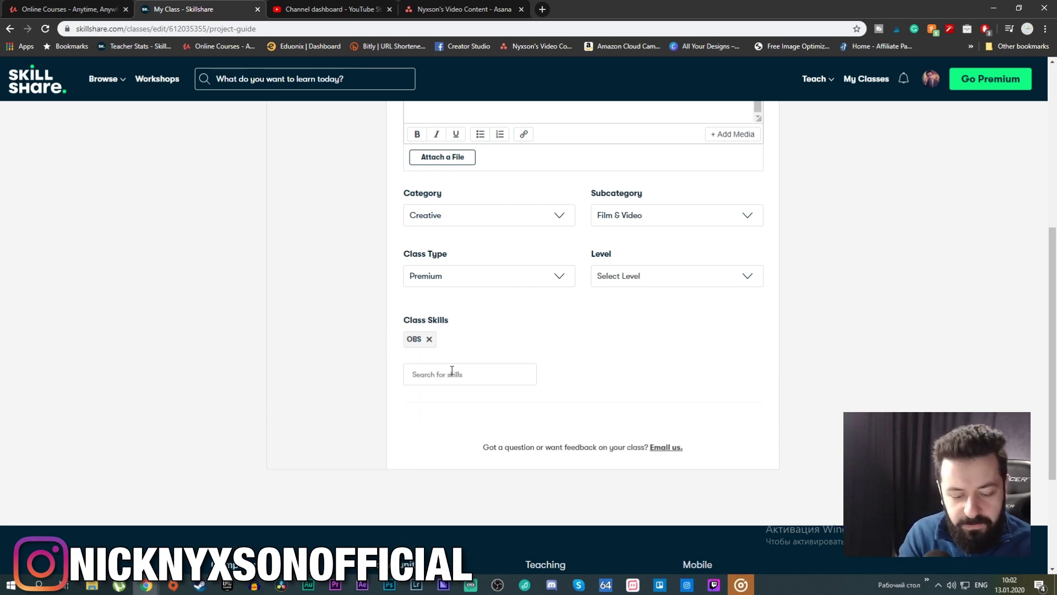
Try to create a second class skill tag named Open Broardcaster.
type("Open")
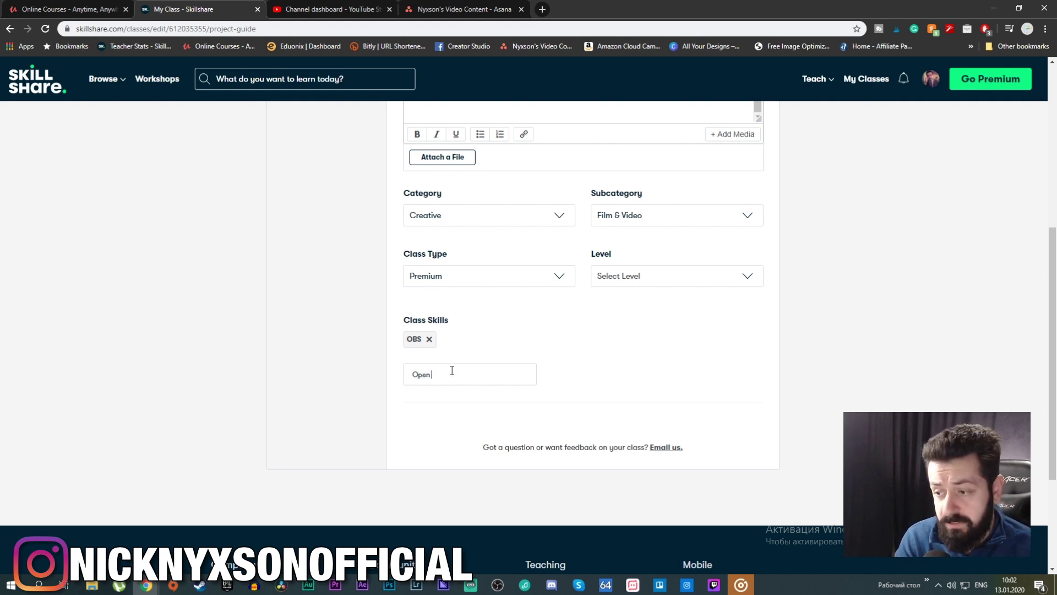
type(" Broar")
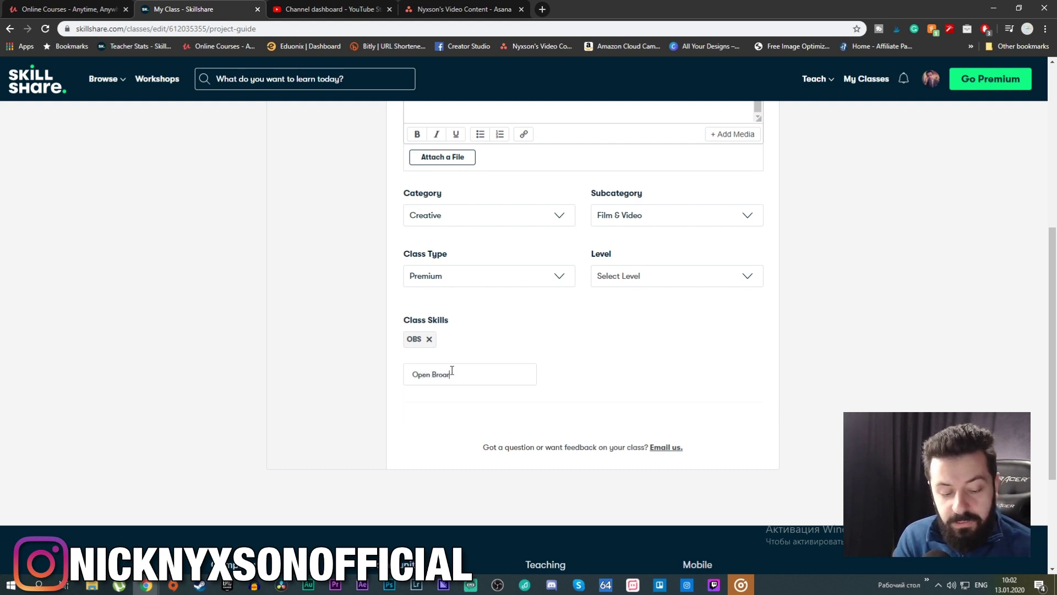
type("dcas")
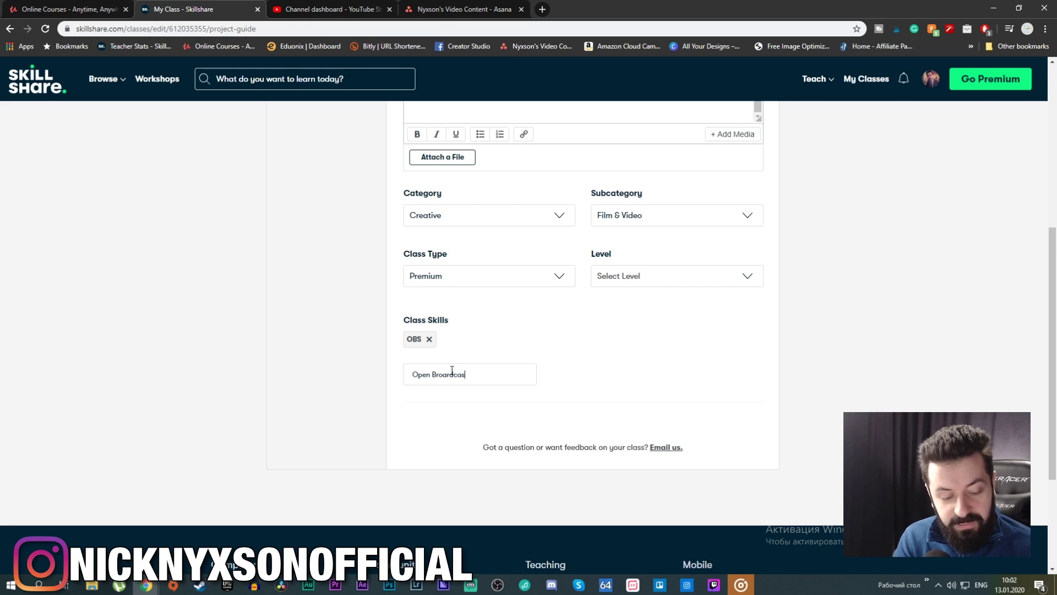
type("e")
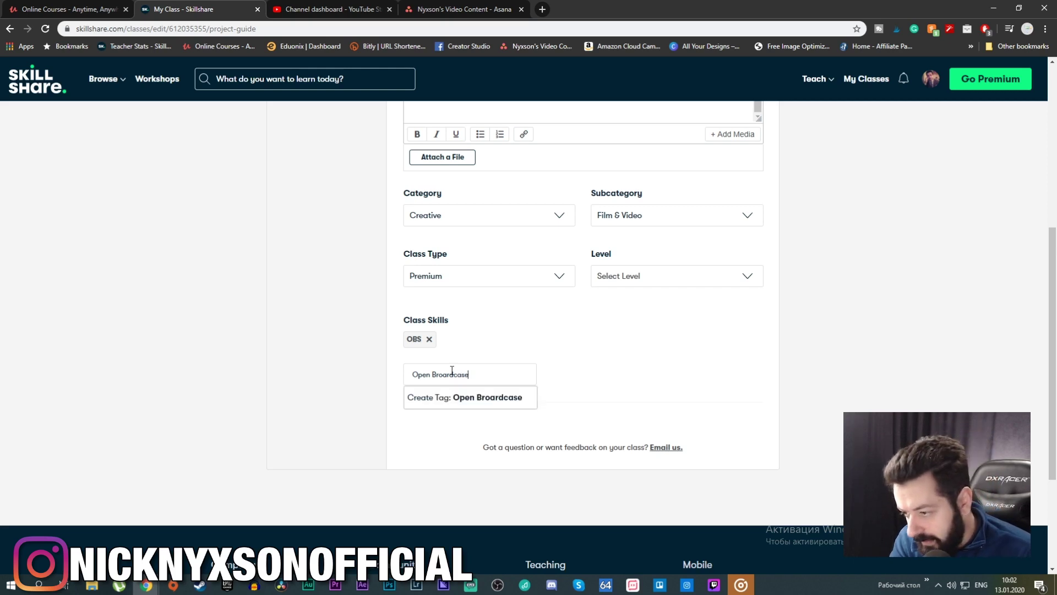
key("BackSpace")
type("ter")
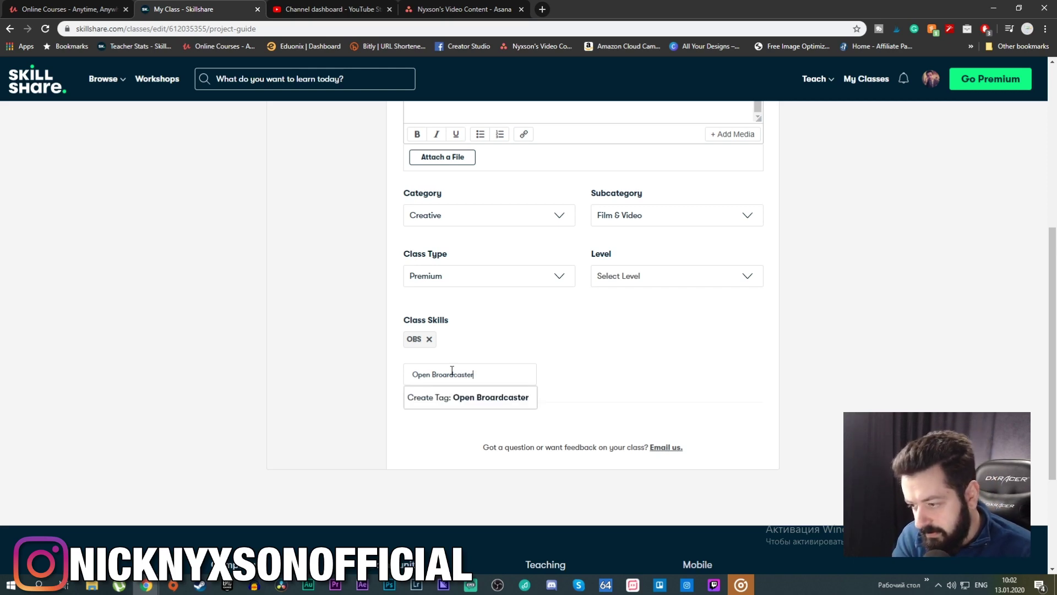
left_click(462, 393)
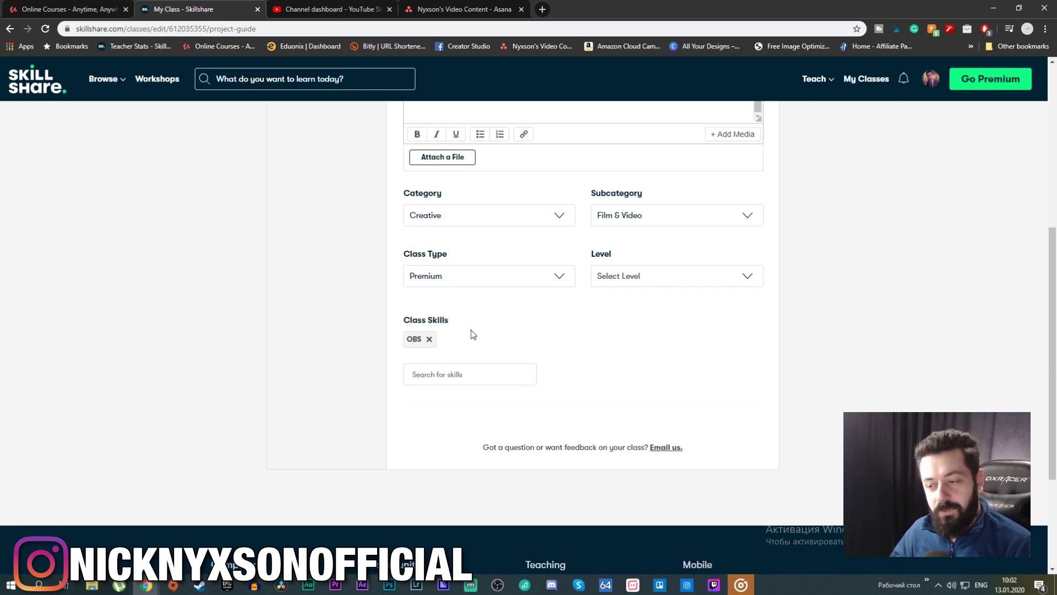
Remove the OBS tag from the class skills.
left_click(429, 340)
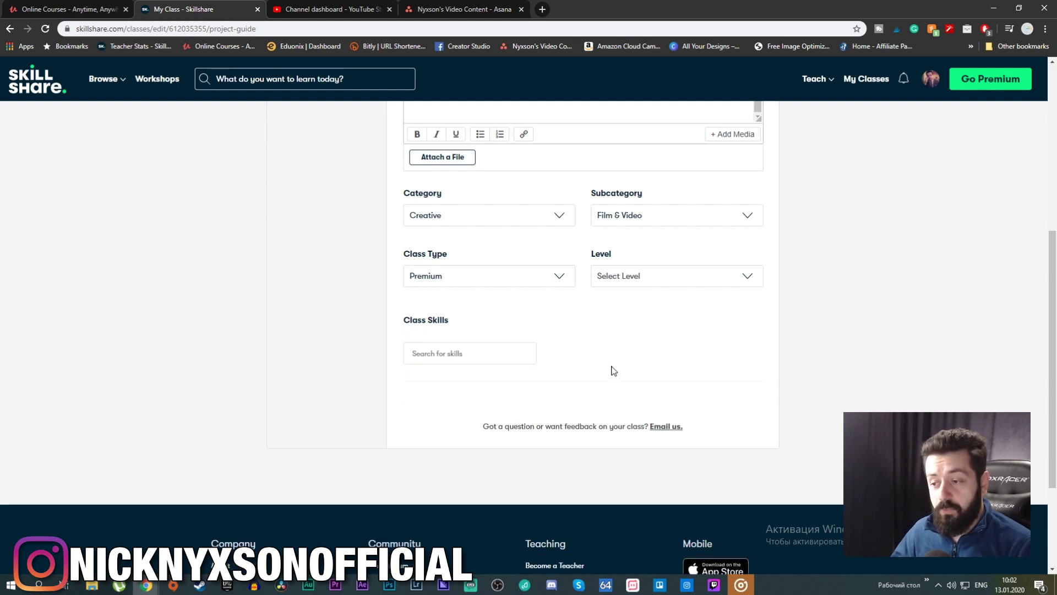
scroll(559, 389, "up", 6)
scroll(560, 386, "down", 6)
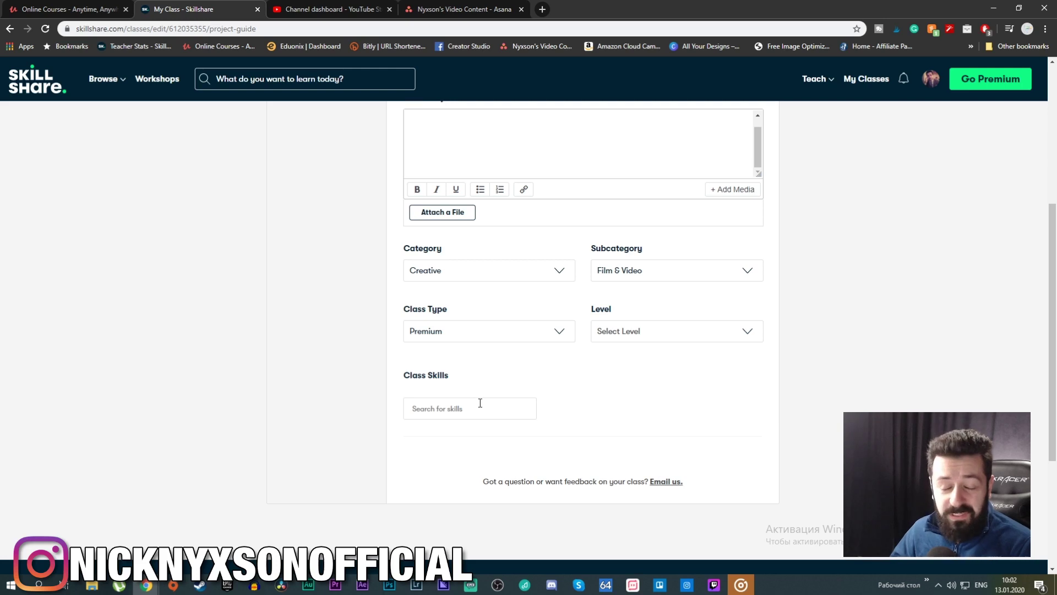
Create the suggested Open Broardcaster tag in the class skills and remove it again.
left_click(465, 413)
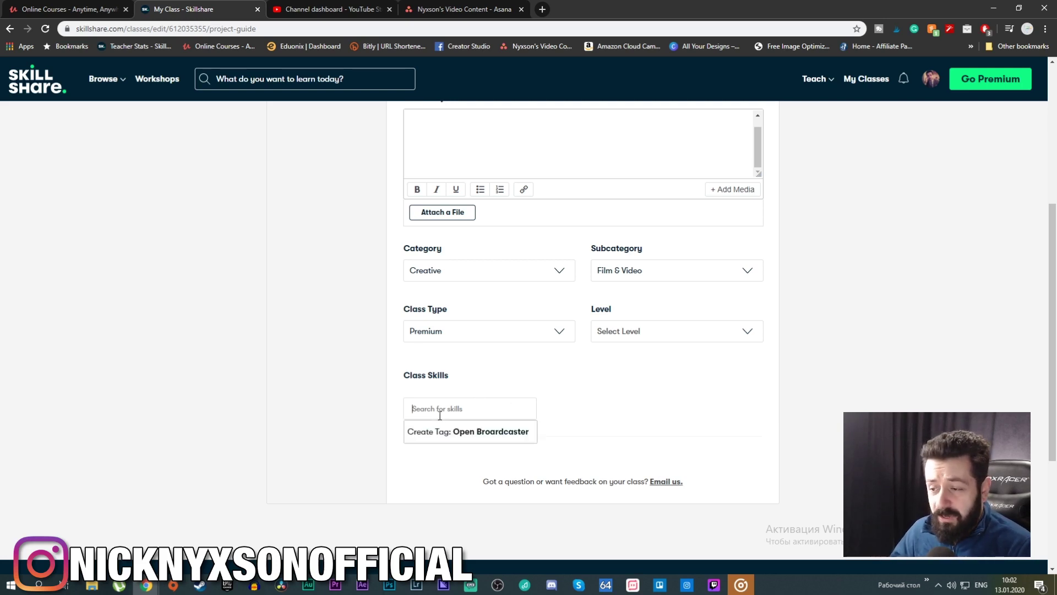
left_click(492, 432)
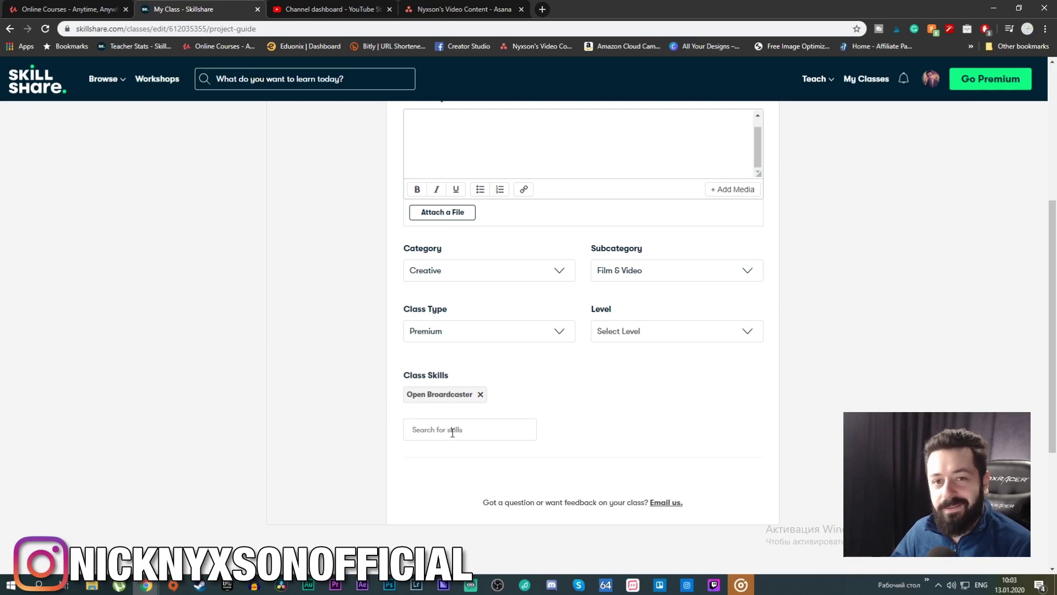
left_click(479, 394)
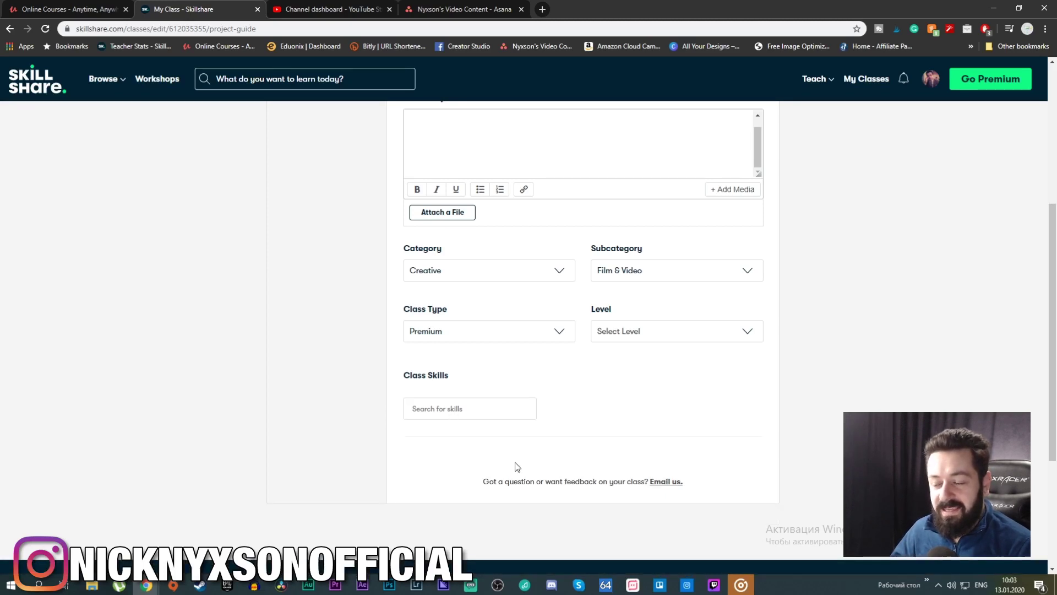
scroll(518, 457, "up", 6)
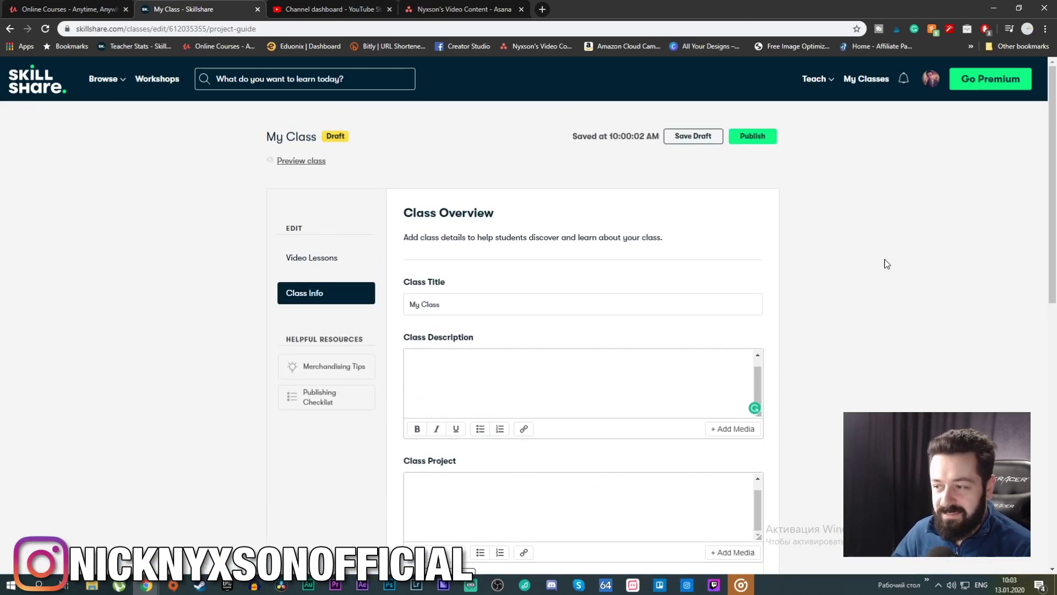